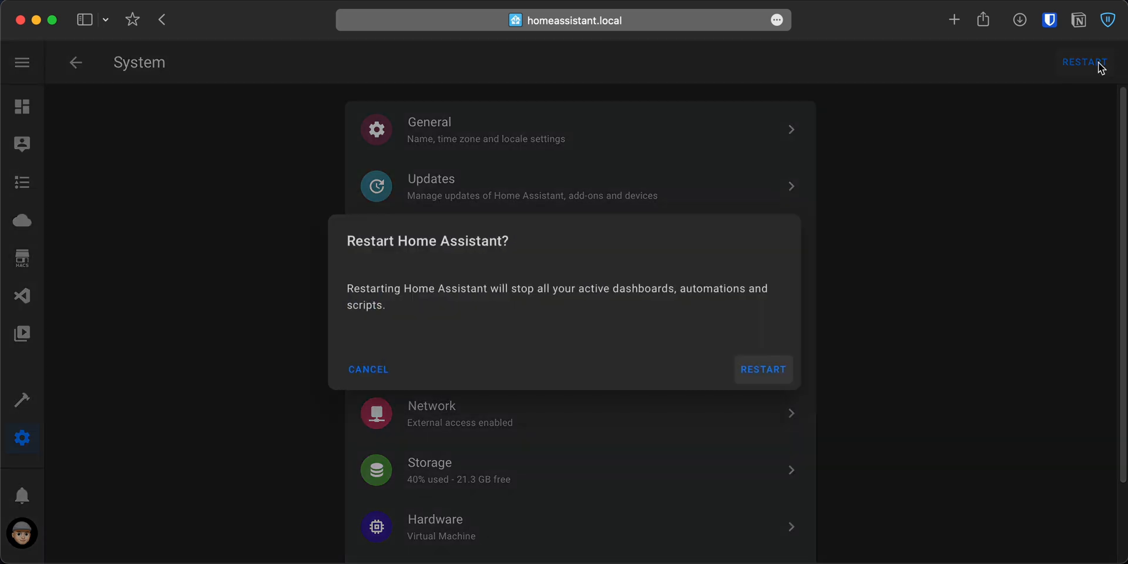
Restart Home Assistant and add the Alarmo integration.
left_click(772, 376)
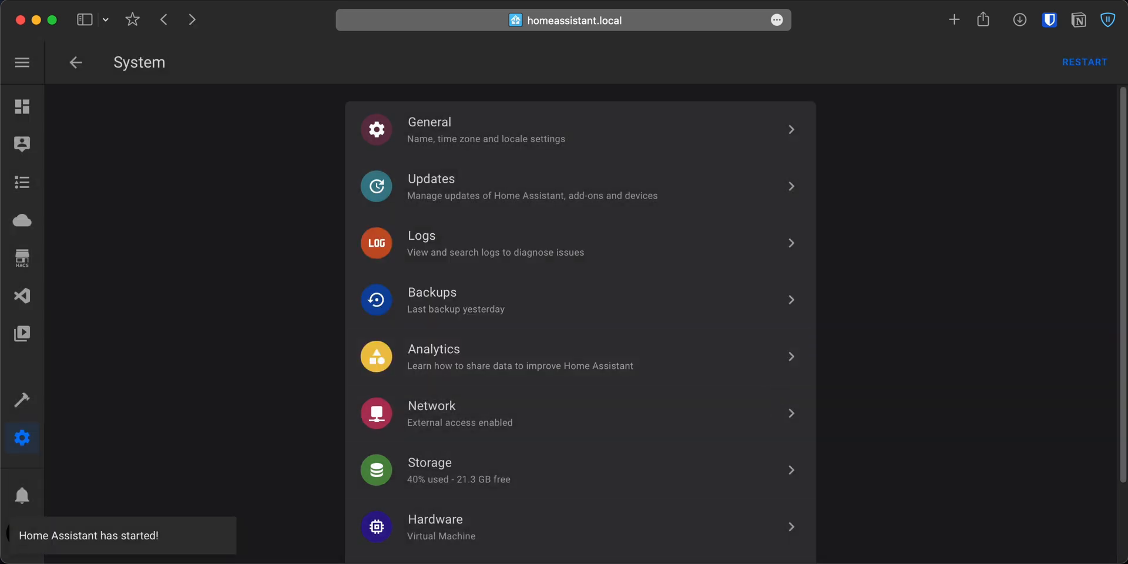
left_click(34, 441)
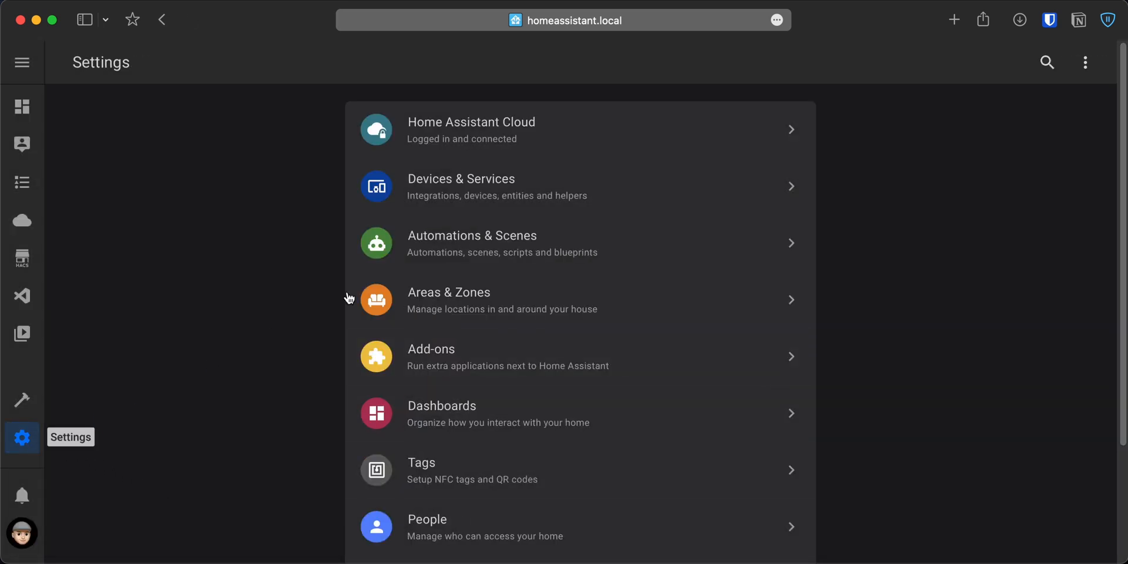
left_click(469, 198)
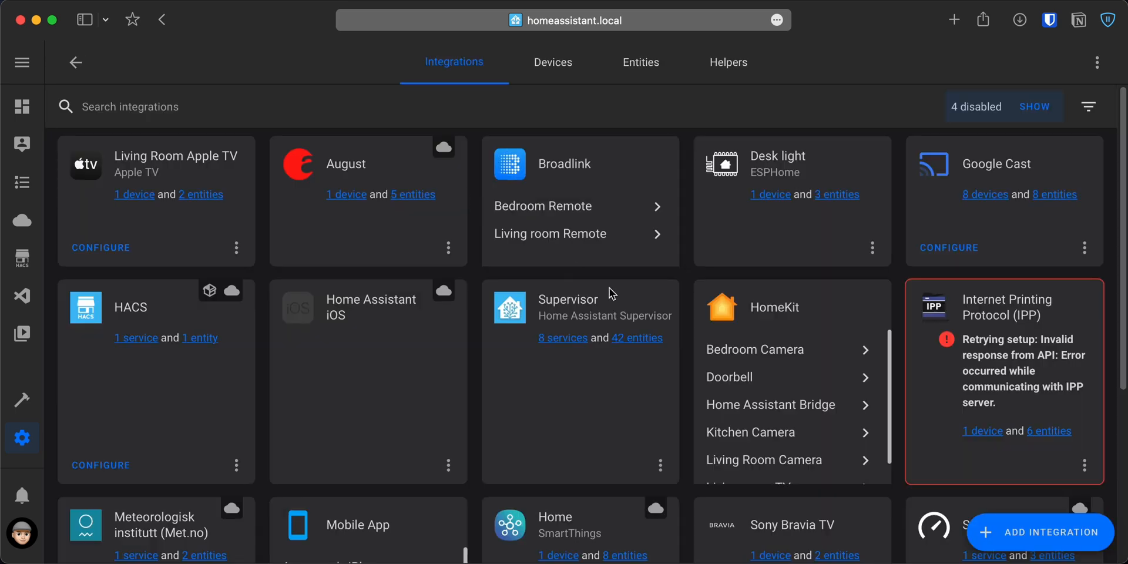
left_click(1042, 535)
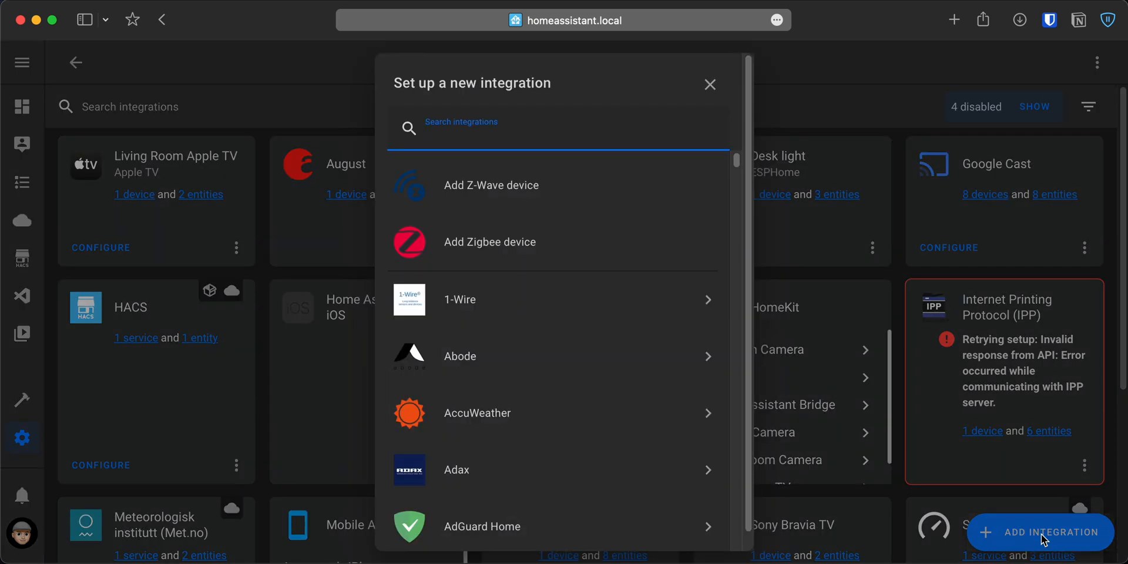
type("alarmo")
left_click(582, 305)
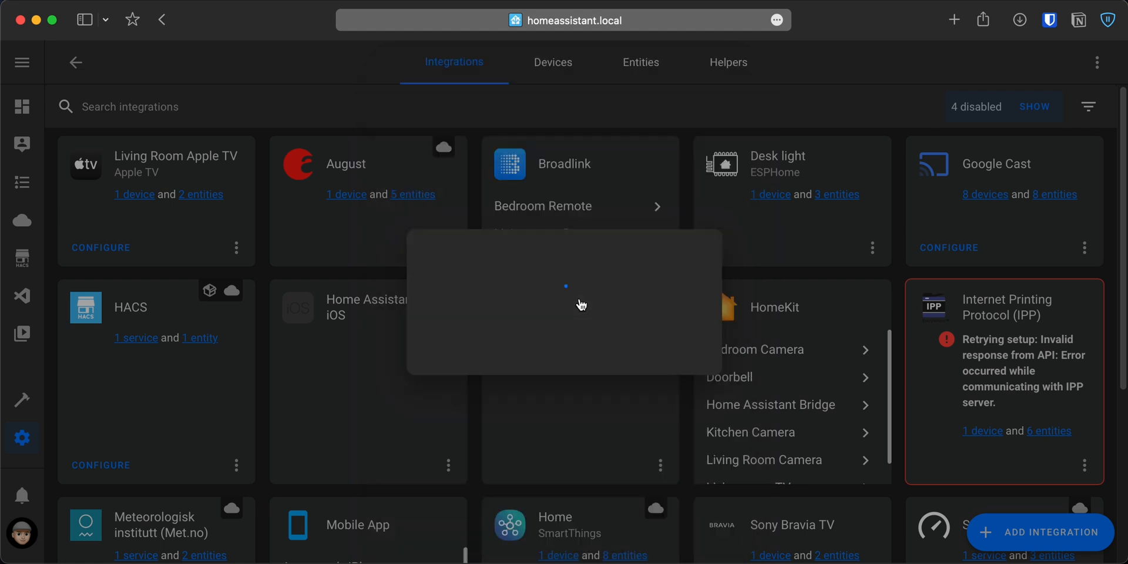
left_click(680, 410)
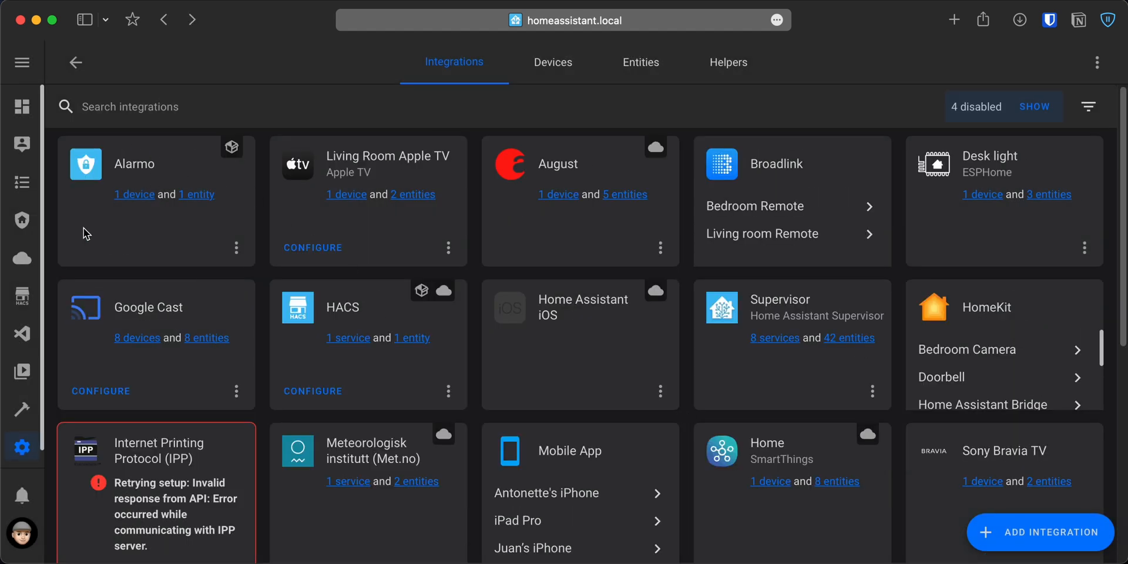
In the alarm panel's Armed away mode, set both the exit delay and the entry delay to 30 sec.
left_click(21, 219)
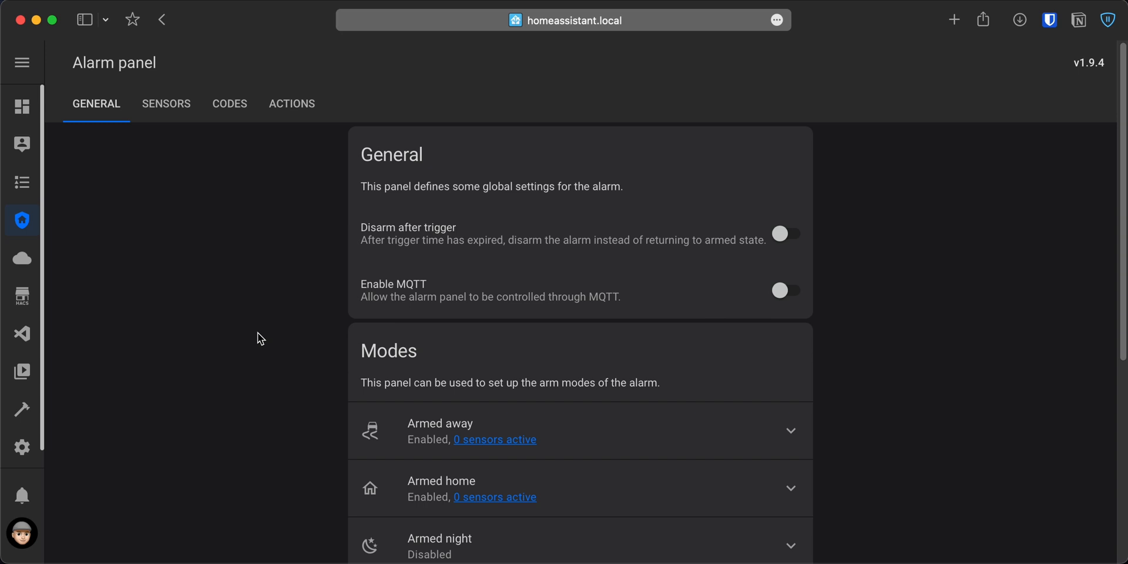
scroll(257, 332, "down", 3)
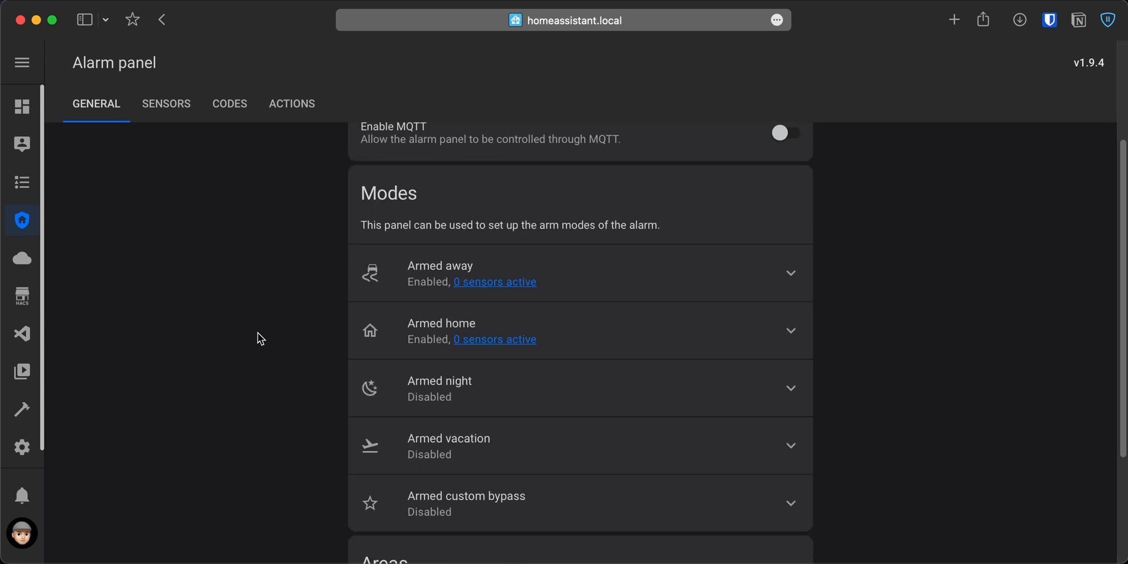
left_click(790, 288)
scroll(789, 288, "down", 2)
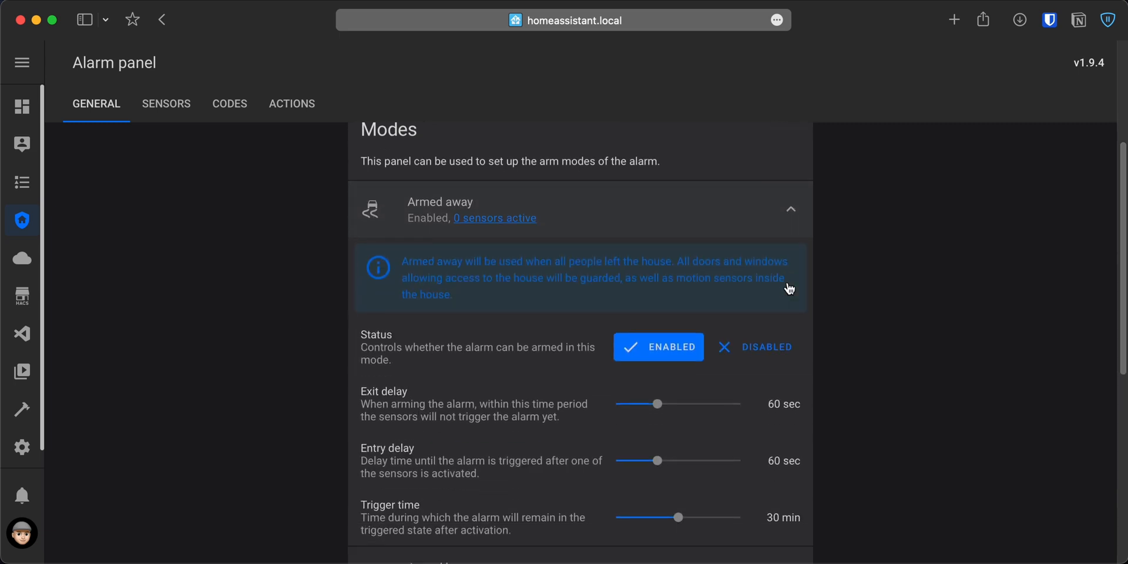
left_click_drag(658, 364, 637, 364)
left_click_drag(657, 419, 637, 419)
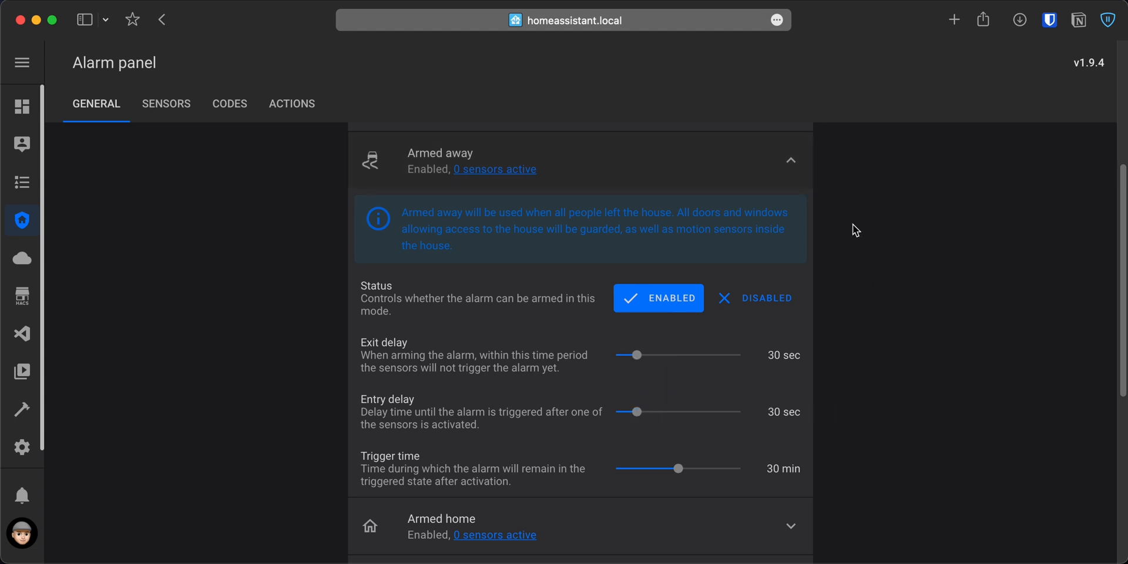
left_click(792, 161)
scroll(903, 433, "down", 1)
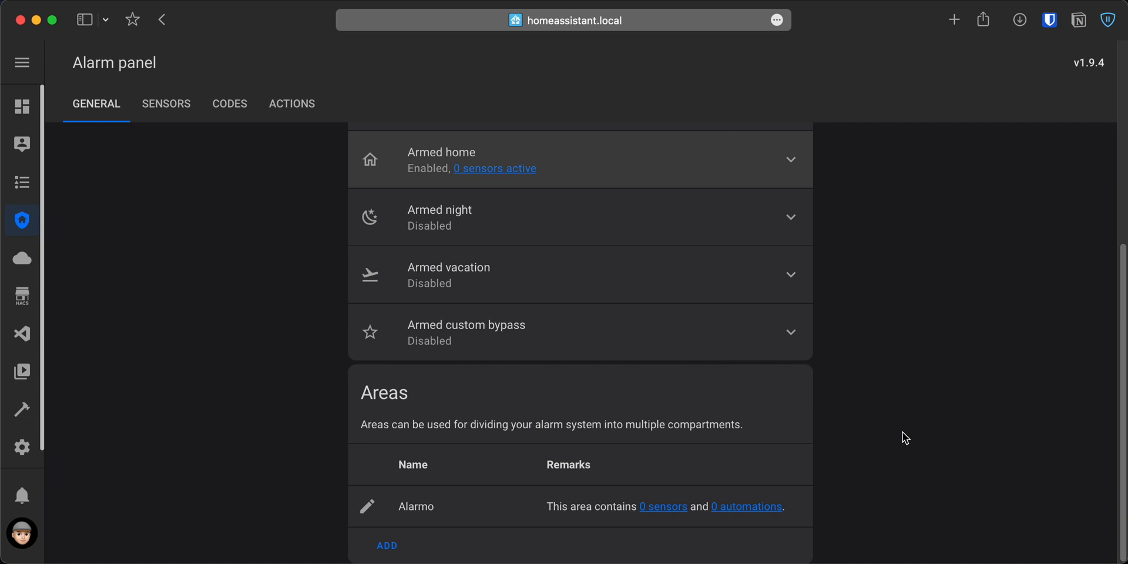
Add the Entrance Door Sensor and the Living Room Door Sensor to the alarm.
left_click(148, 103)
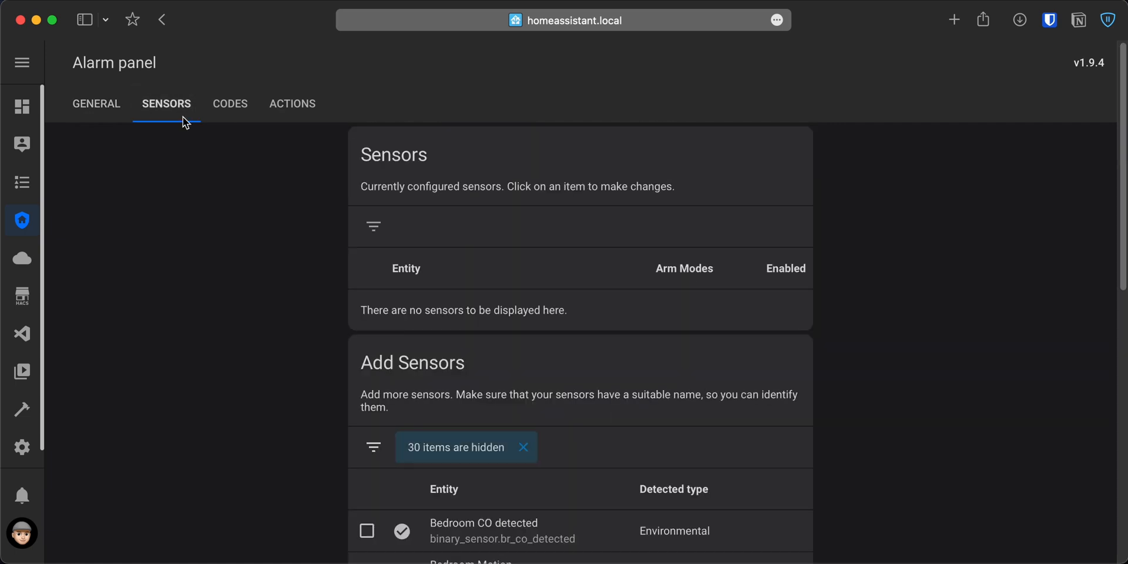
scroll(215, 316, "down", 3)
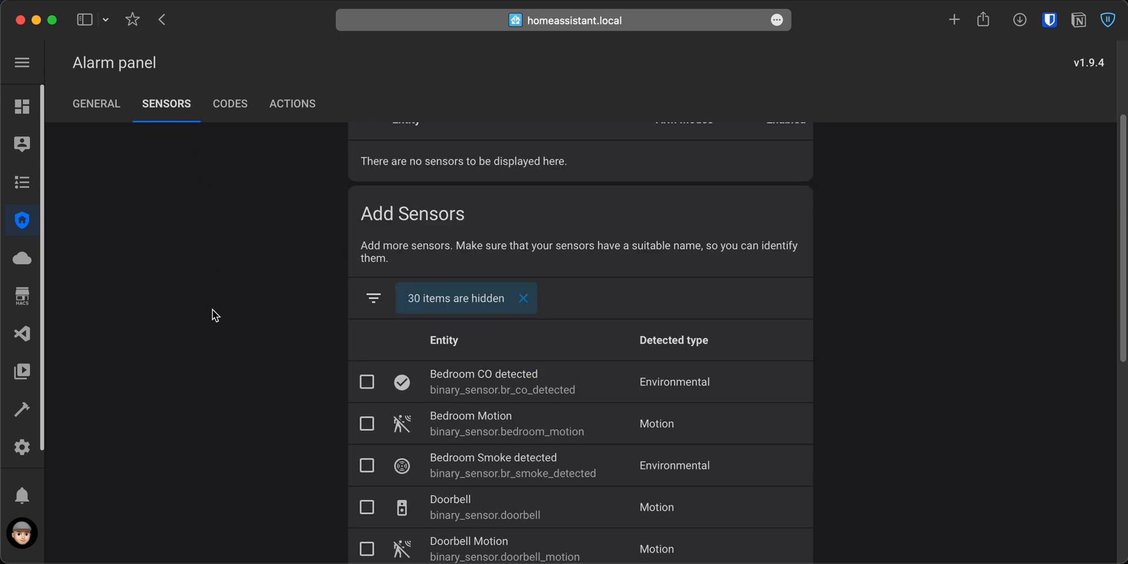
scroll(212, 309, "down", 3)
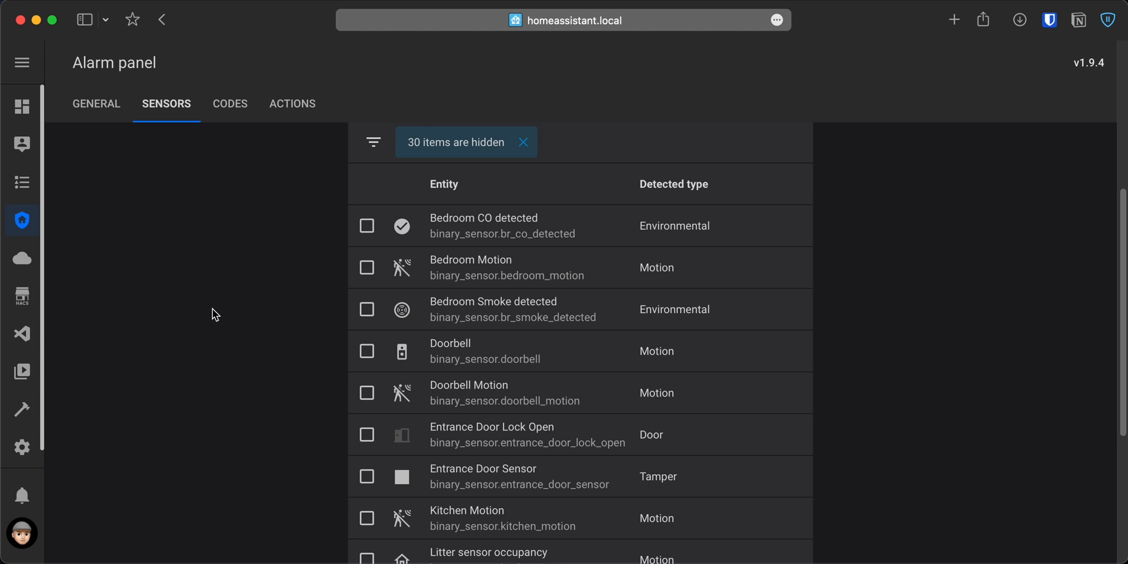
scroll(212, 309, "down", 2)
left_click(366, 382)
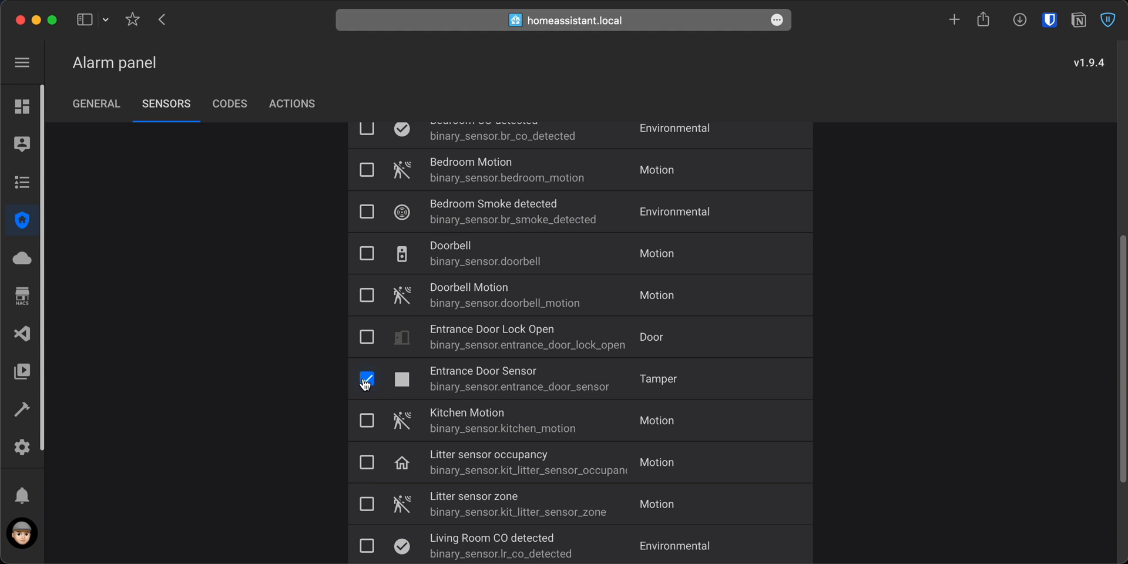
scroll(366, 383, "down", 3)
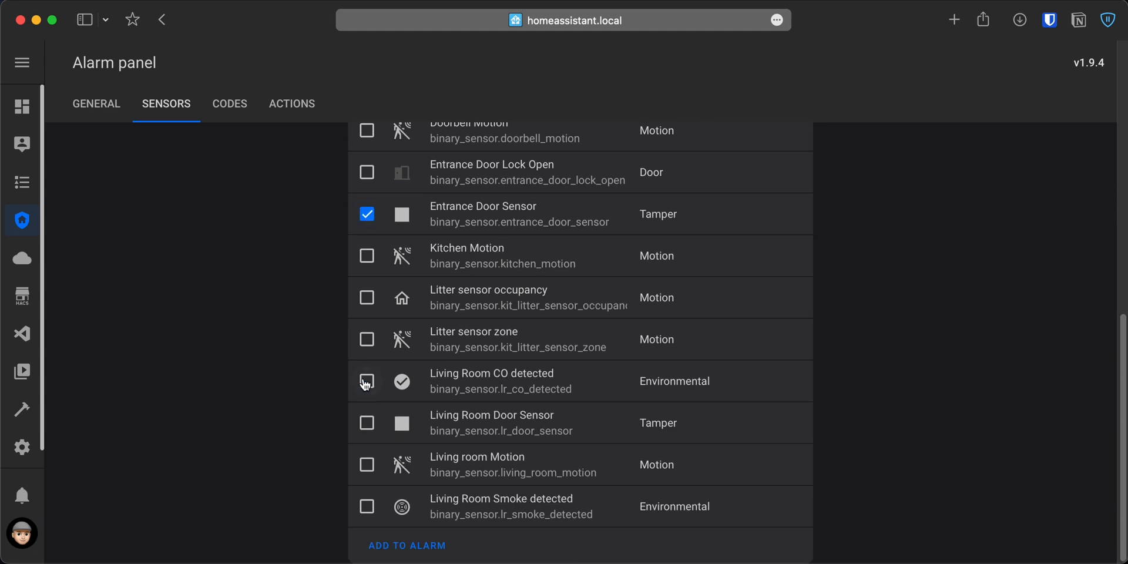
left_click(367, 423)
left_click(422, 553)
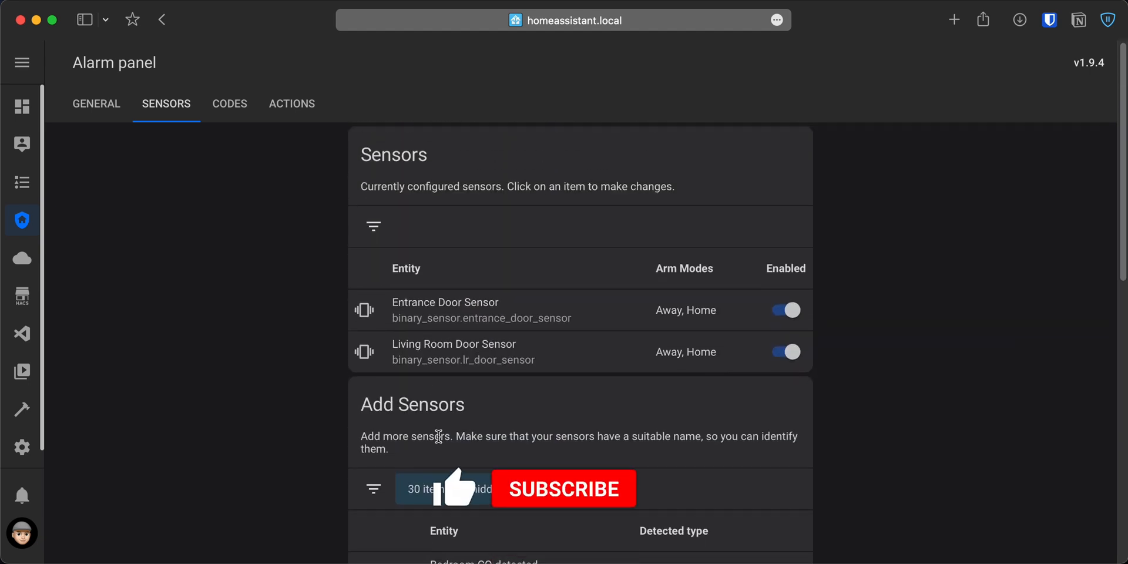
left_click(419, 312)
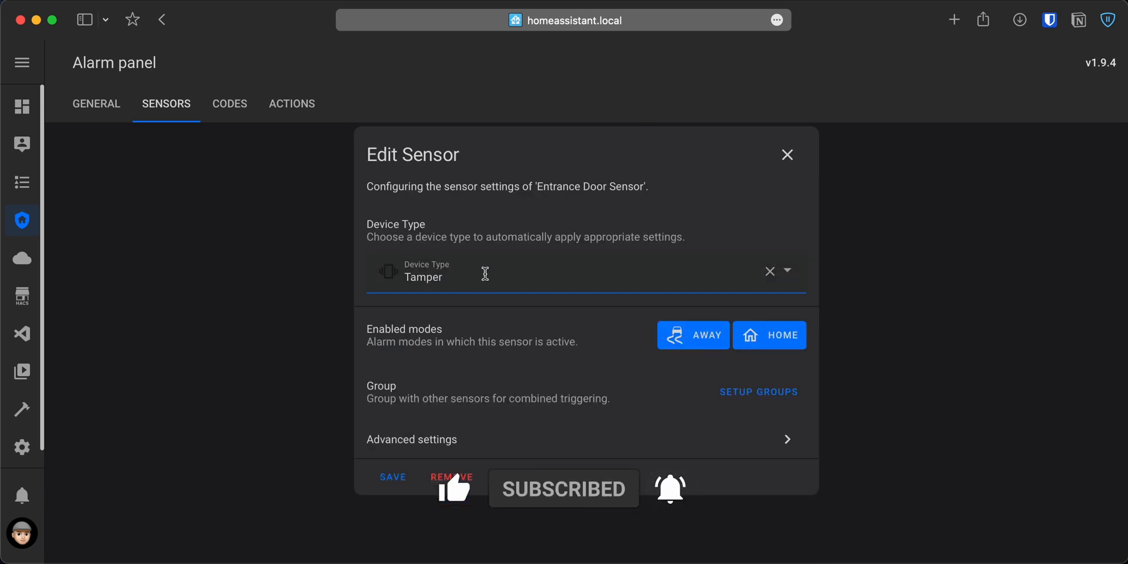
left_click(485, 274)
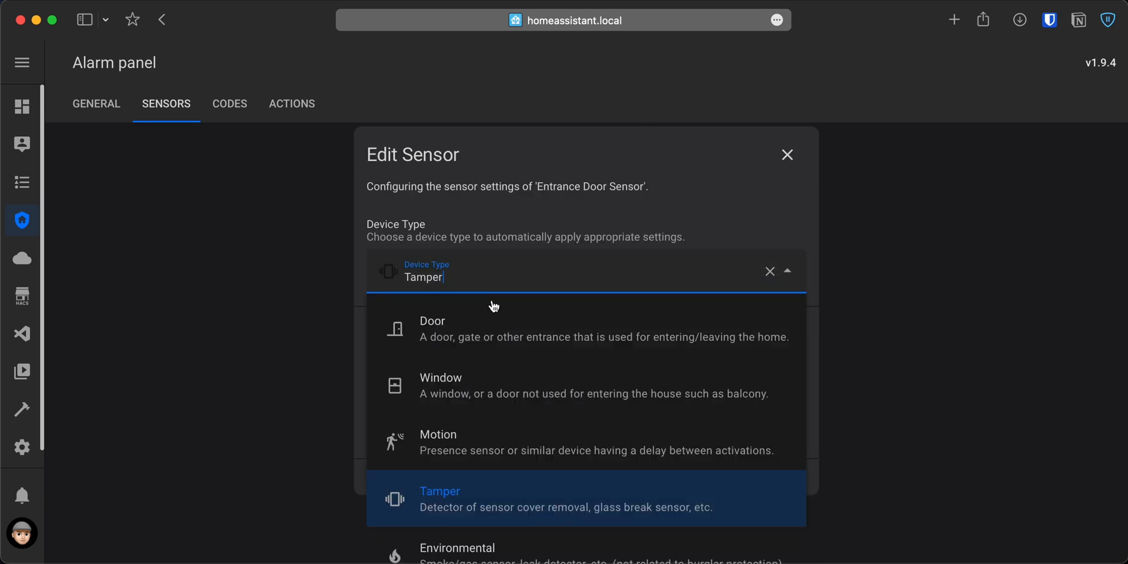
left_click(496, 321)
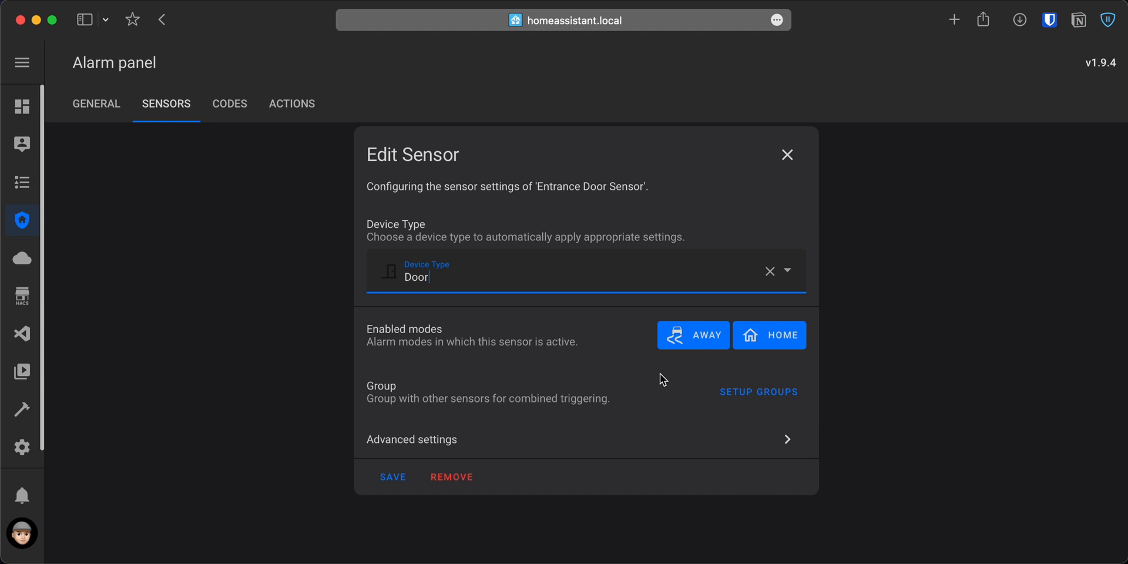
left_click(377, 481)
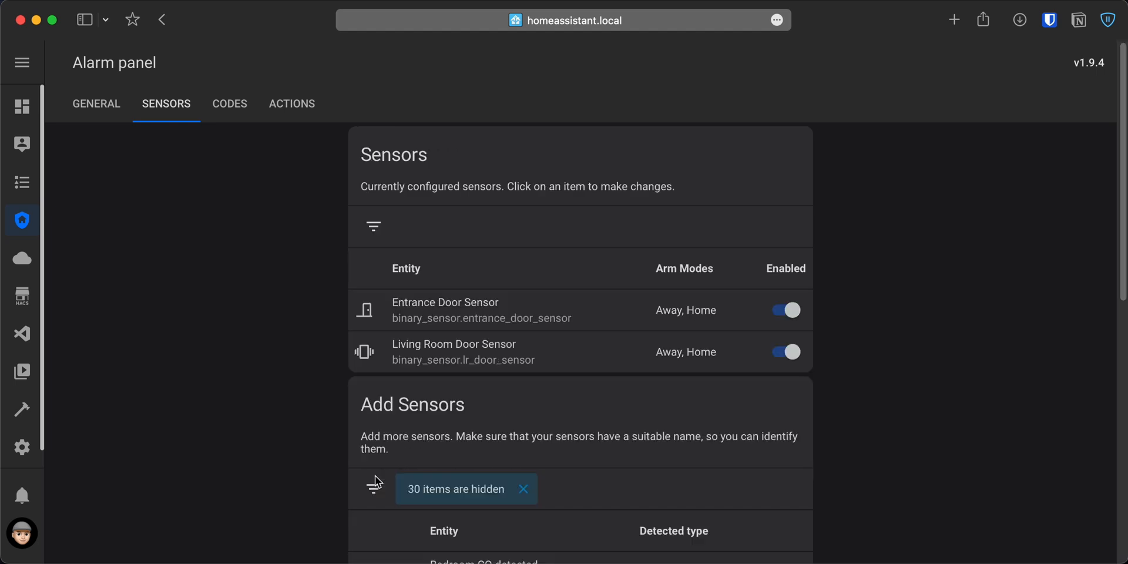
Require a code for both arming and disarming the alarm, using the Pincode format.
left_click(237, 106)
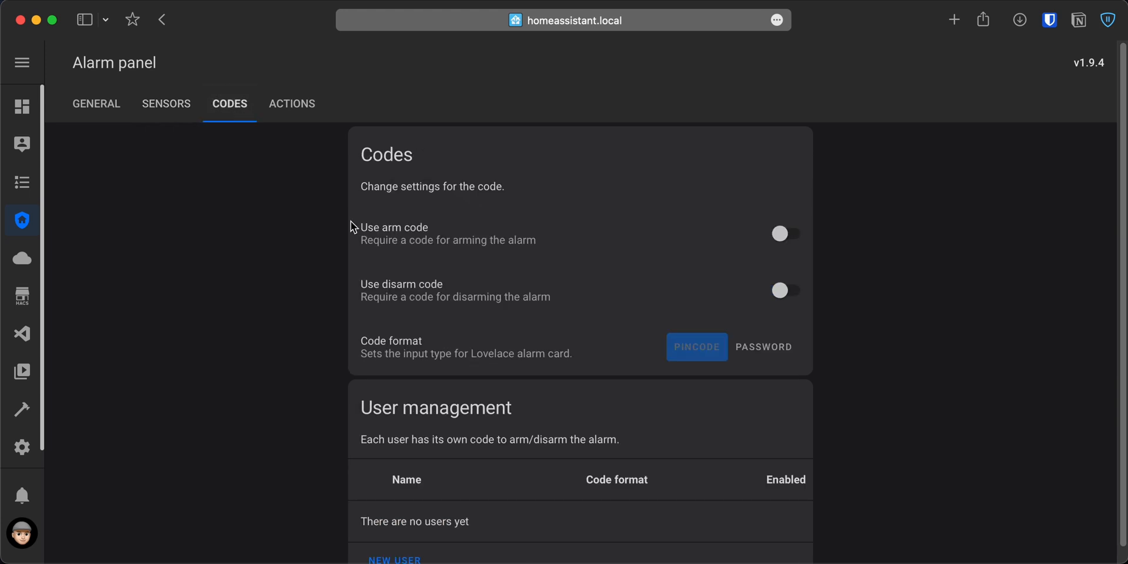
left_click(787, 235)
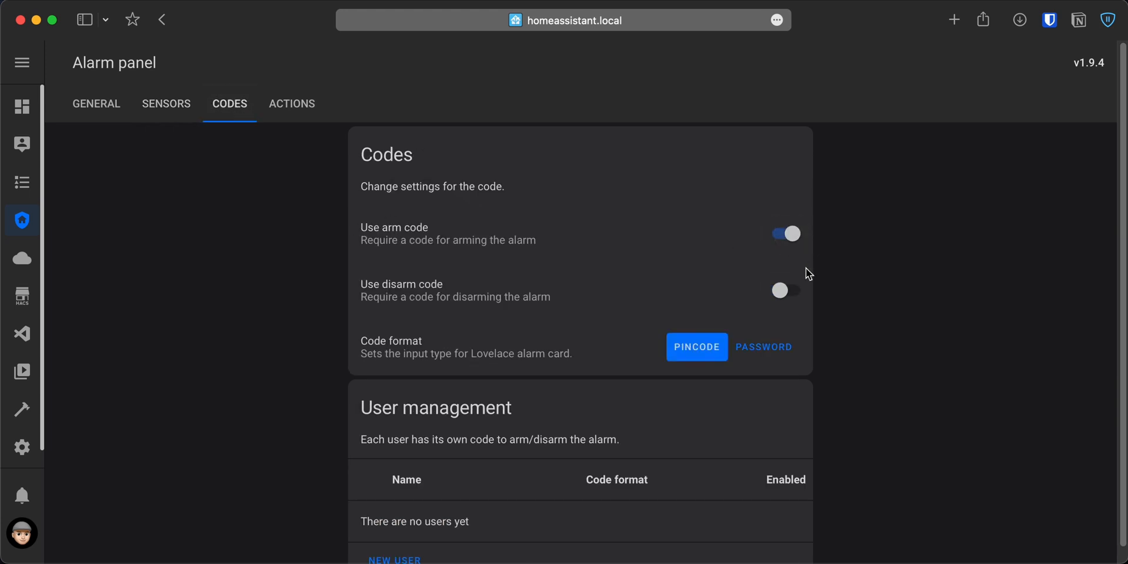
left_click(791, 292)
left_click(755, 354)
left_click(718, 357)
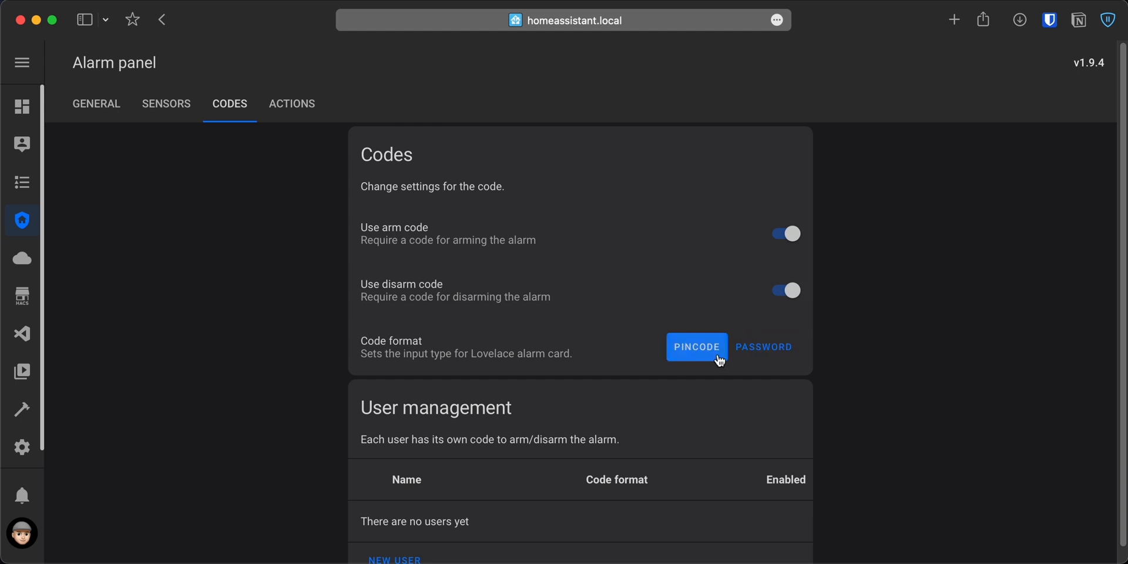
Create a new alarm user with the user's name and a confirmed PIN code, and save it.
scroll(558, 413, "down", 1)
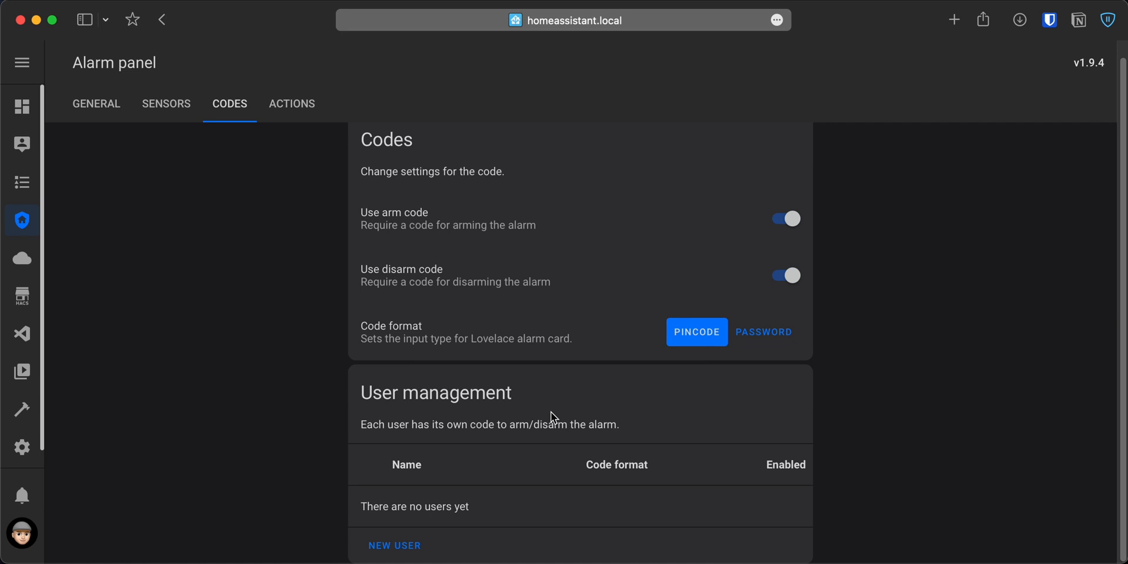
left_click(411, 546)
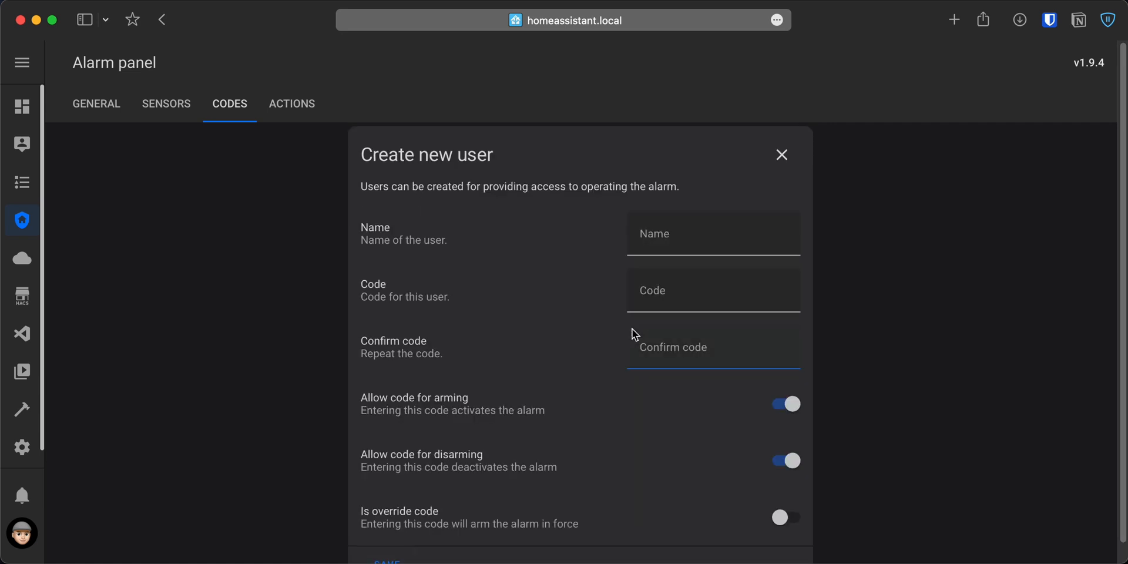
type("Juan")
key("Tab")
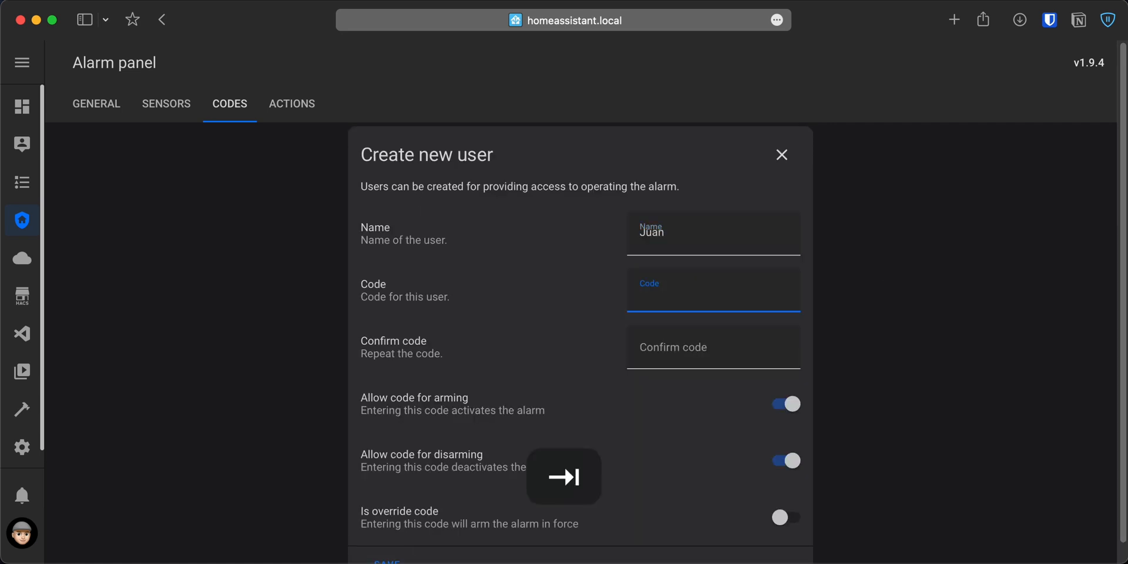
type("123456")
key("Tab")
type("123456")
scroll(438, 534, "down", 1)
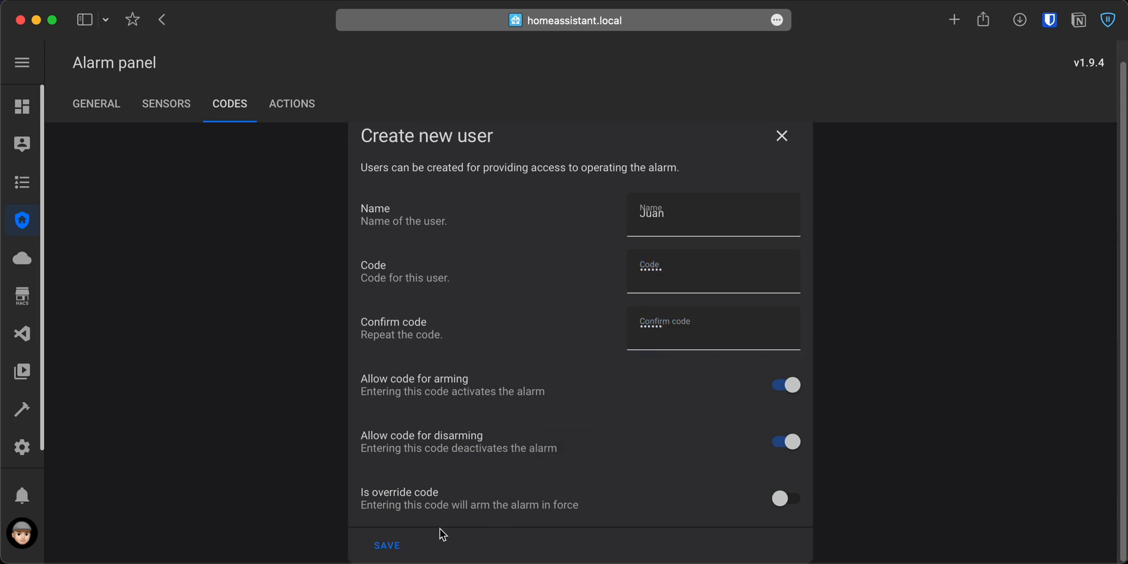
left_click(391, 547)
Create a new notification for the event "Alarm is triggered", limited to the Away mode.
left_click(301, 104)
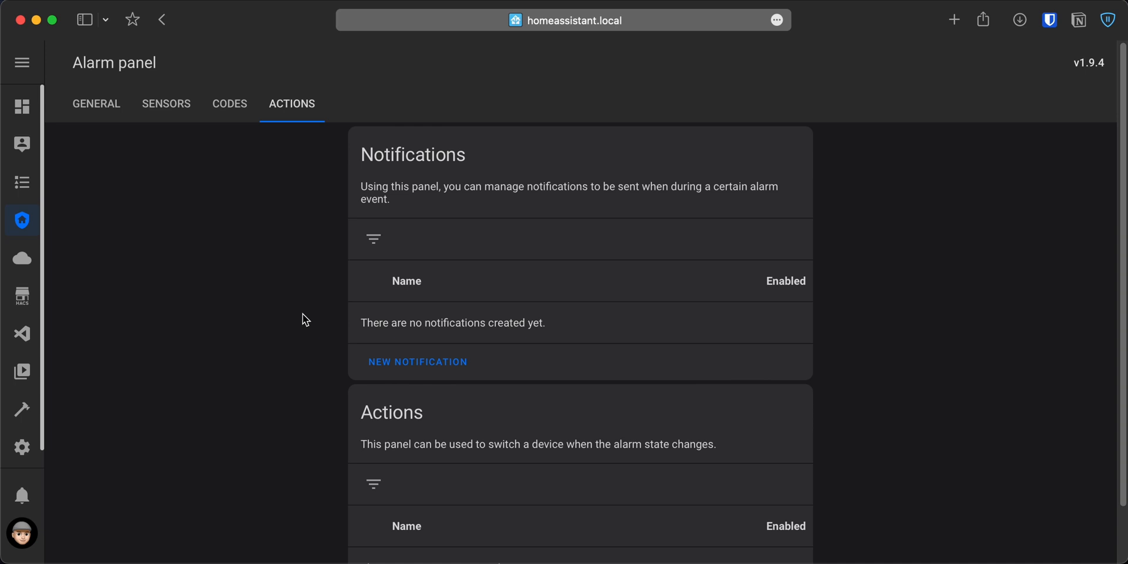
left_click(401, 362)
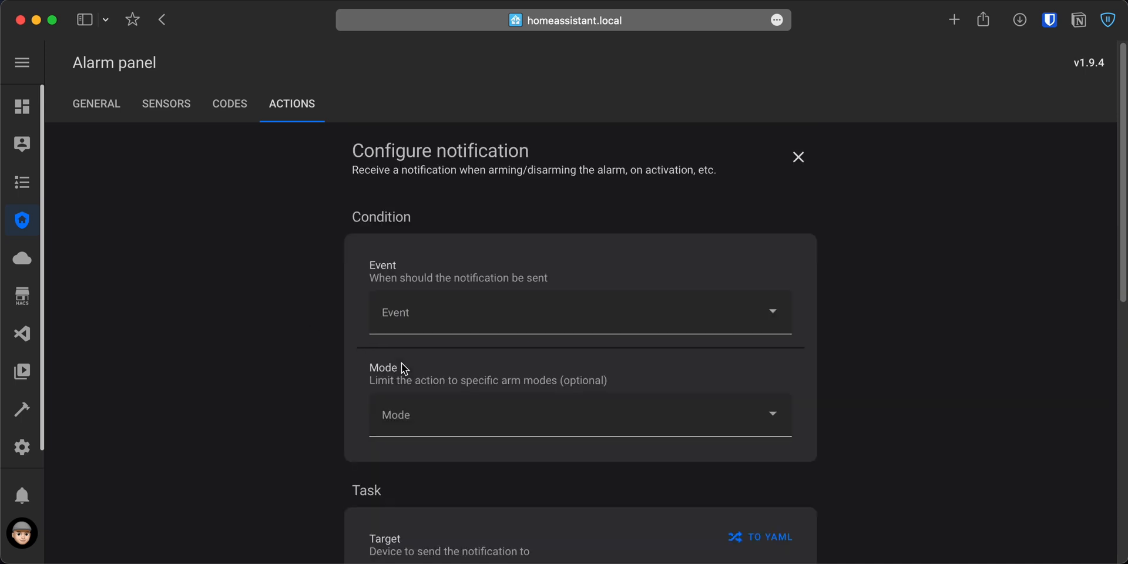
left_click(461, 312)
type("arm")
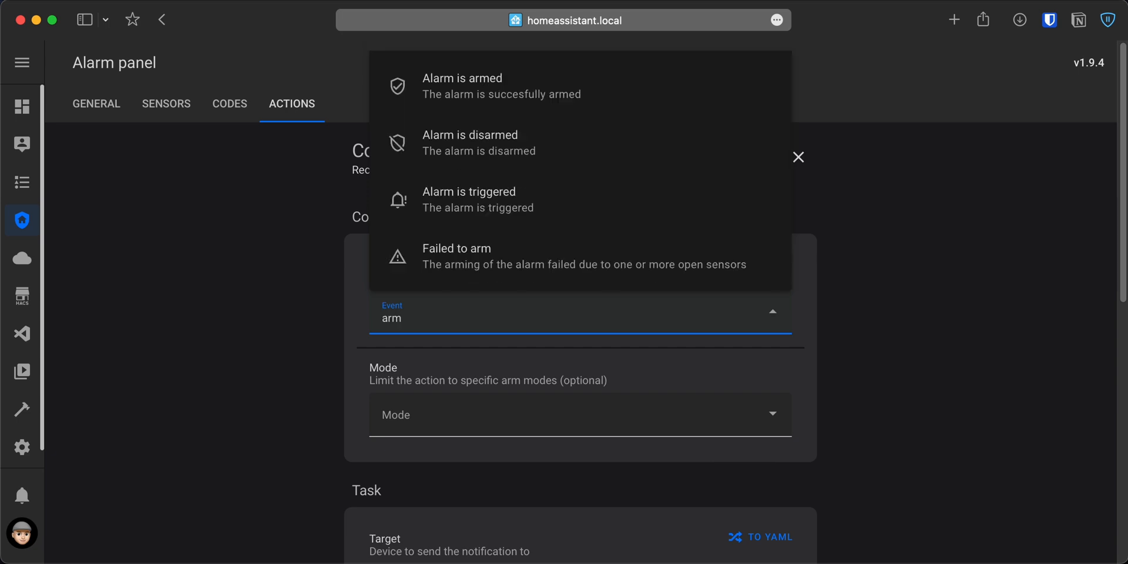
left_click(543, 215)
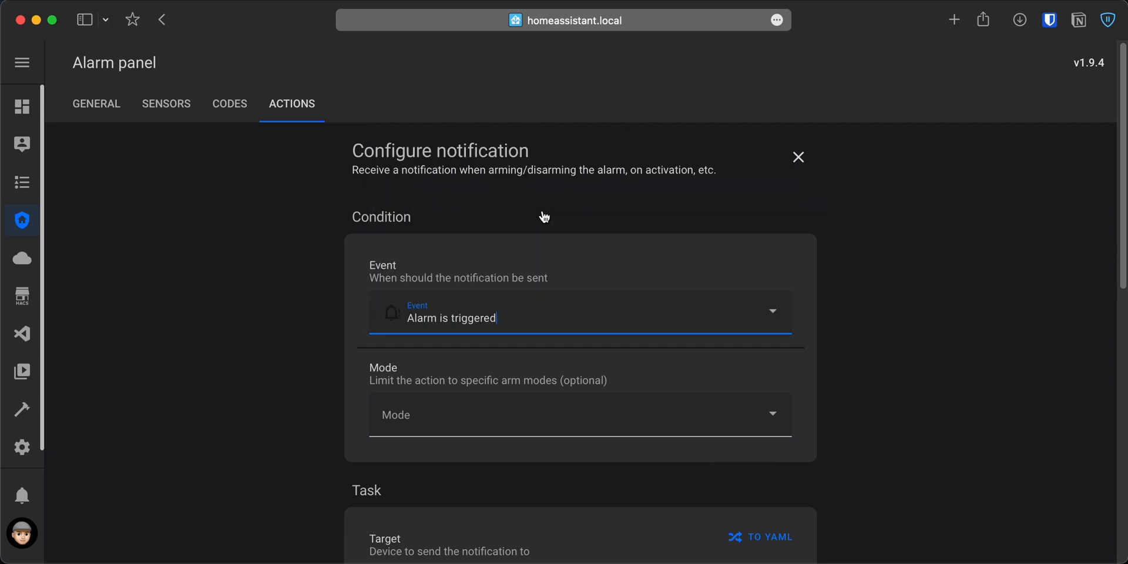
left_click(397, 408)
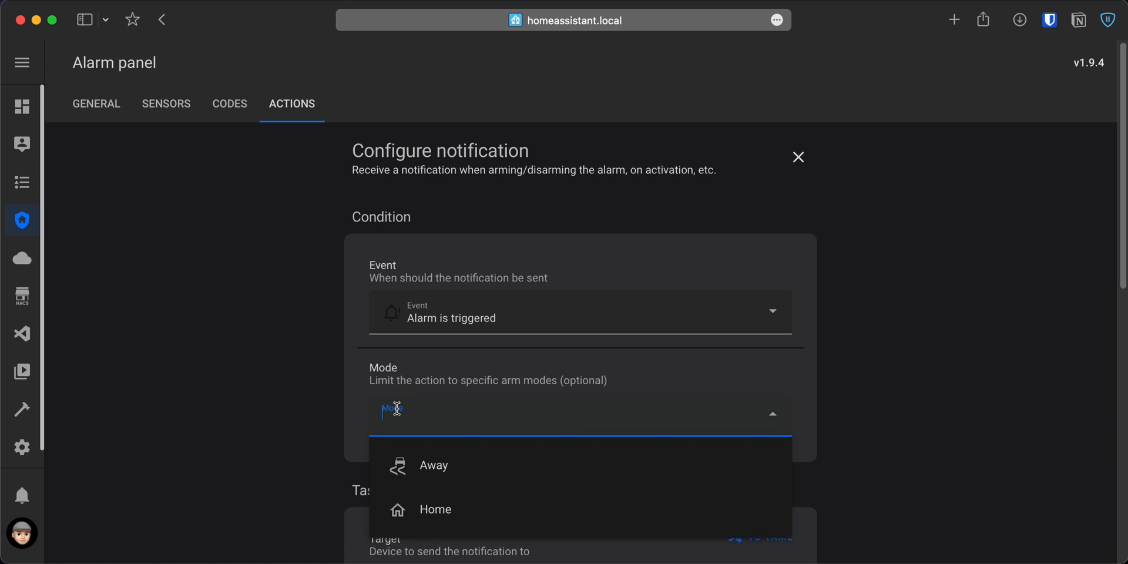
left_click(418, 481)
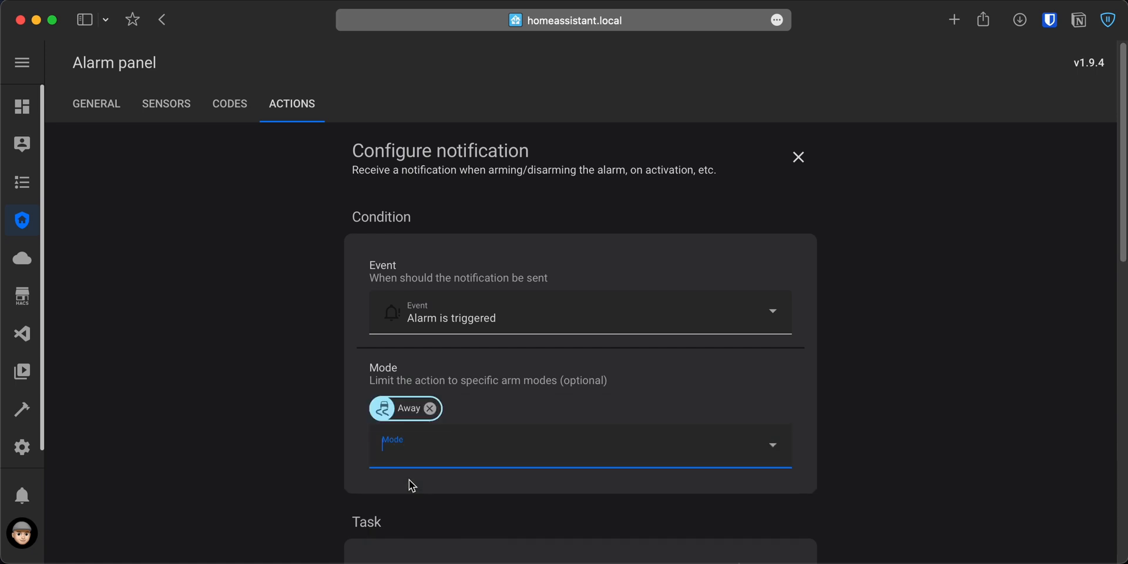
scroll(294, 482, "down", 6)
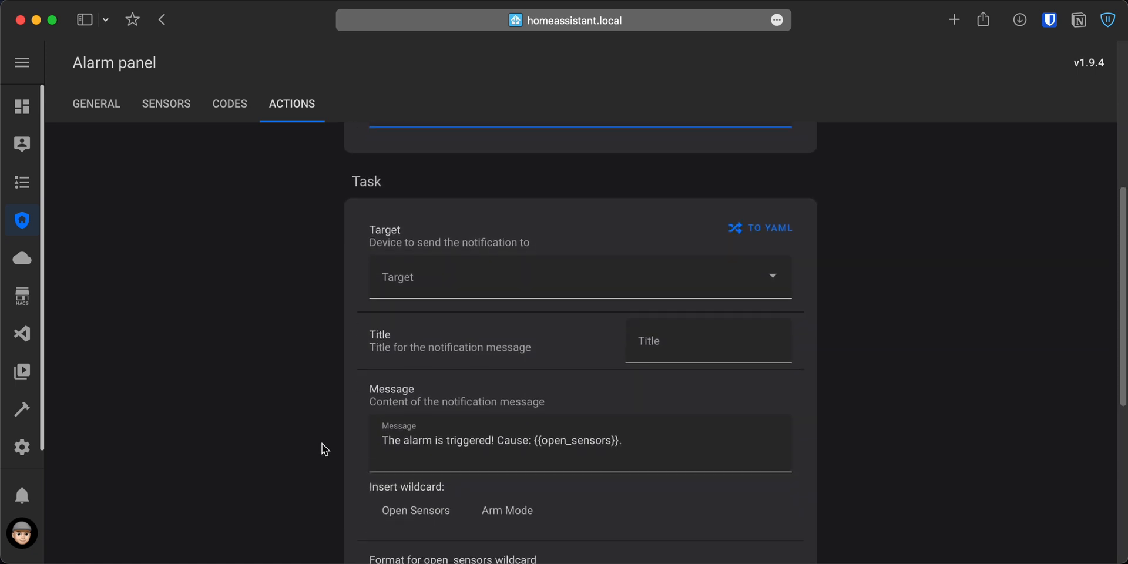
Set the triggered-alarm notification's target to the owner's iPhone and its title to "Alarm System".
left_click(443, 279)
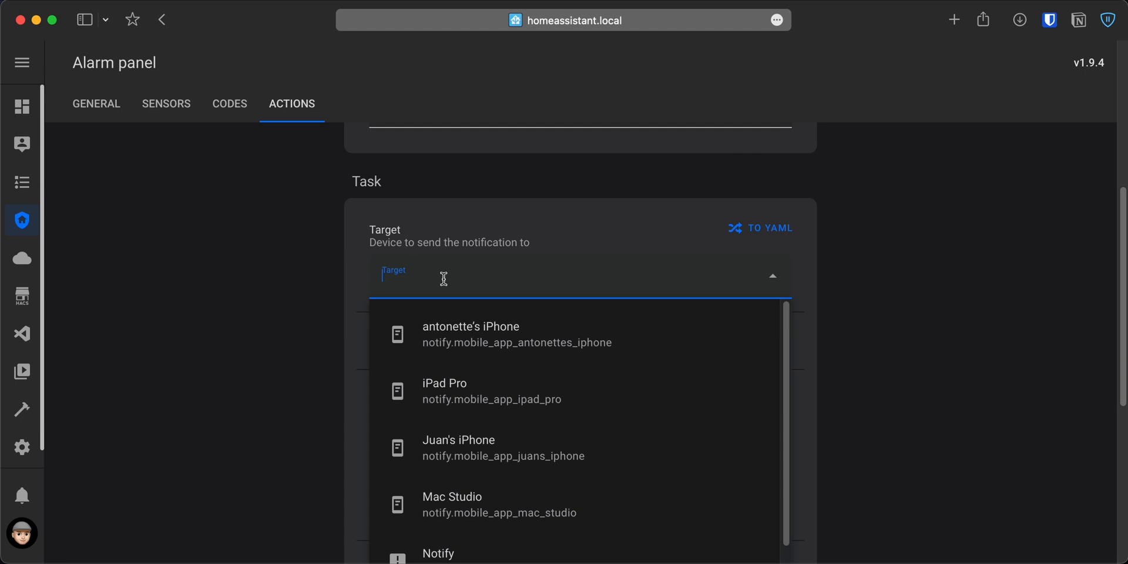
left_click(549, 461)
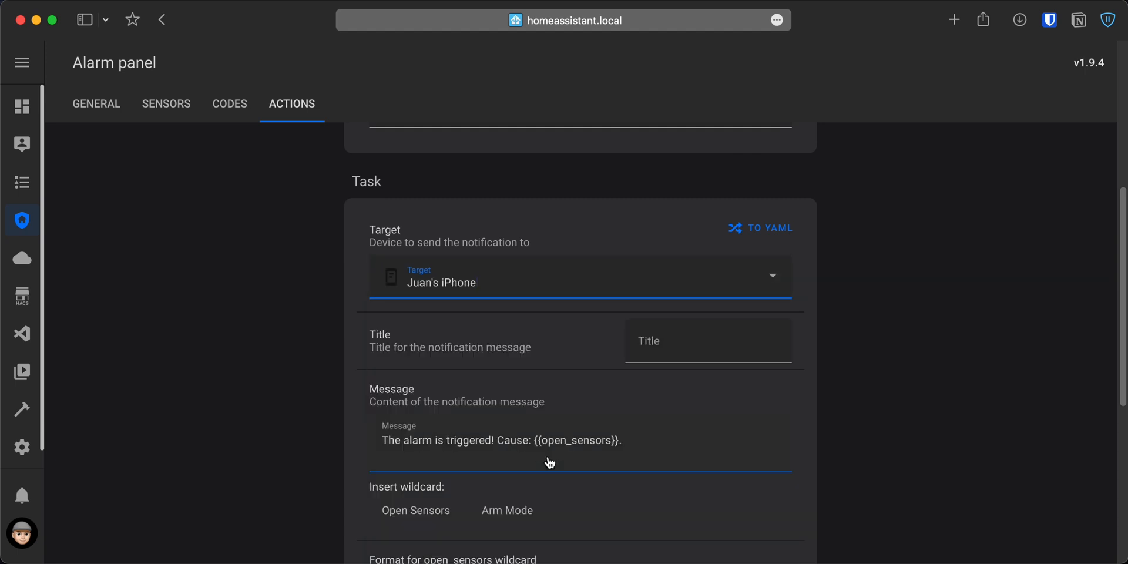
left_click(676, 354)
type("Alarm System")
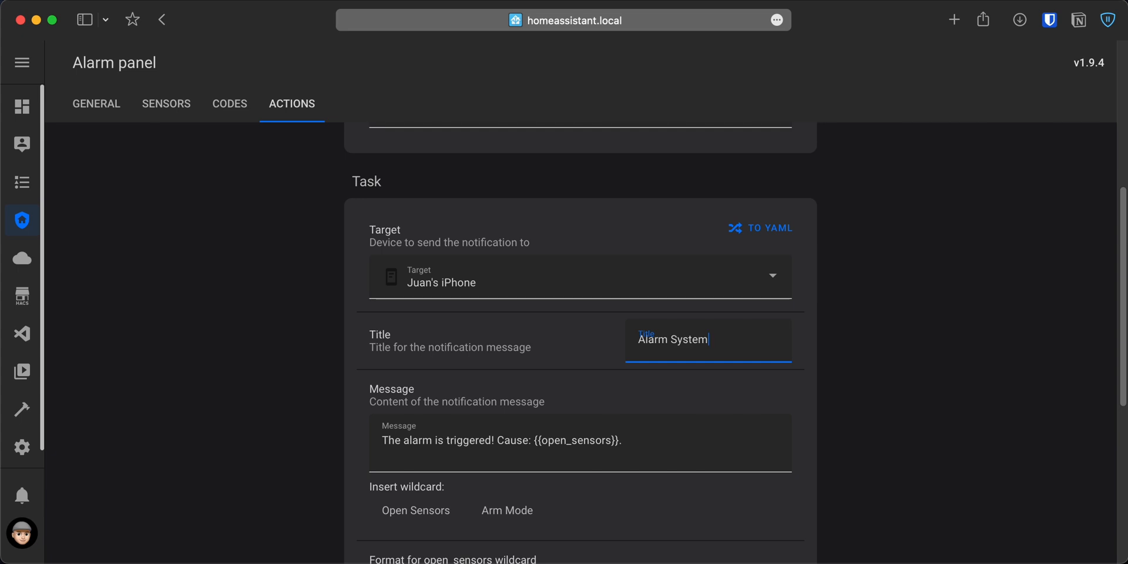
scroll(897, 382, "down", 2)
left_click(718, 336)
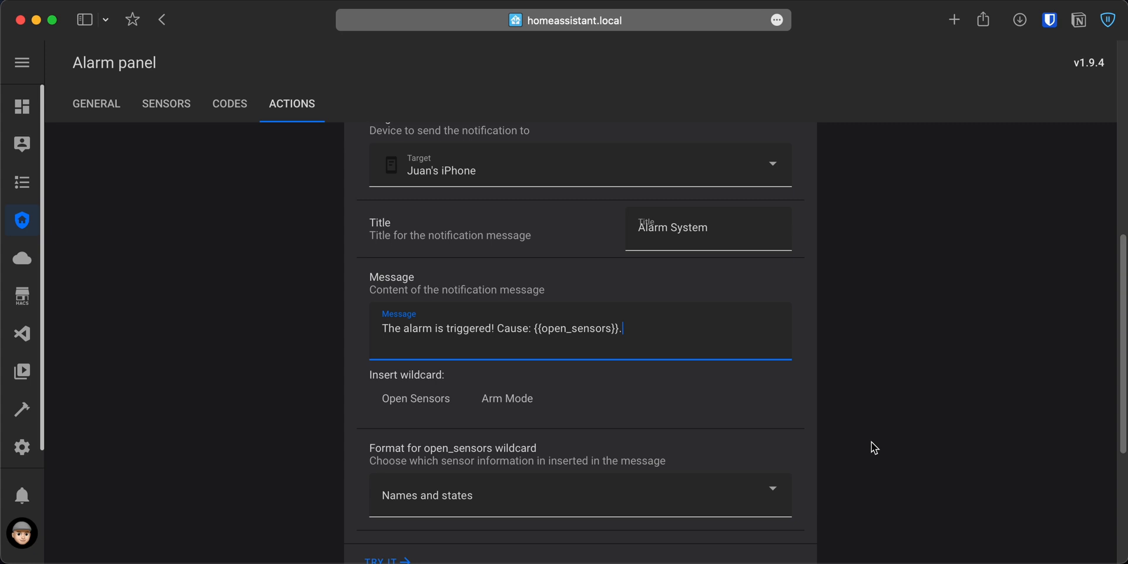
Keep "Names and states" as the open_sensors wildcard format and save the triggered-alarm notification under its suggested name.
scroll(873, 442, "down", 2)
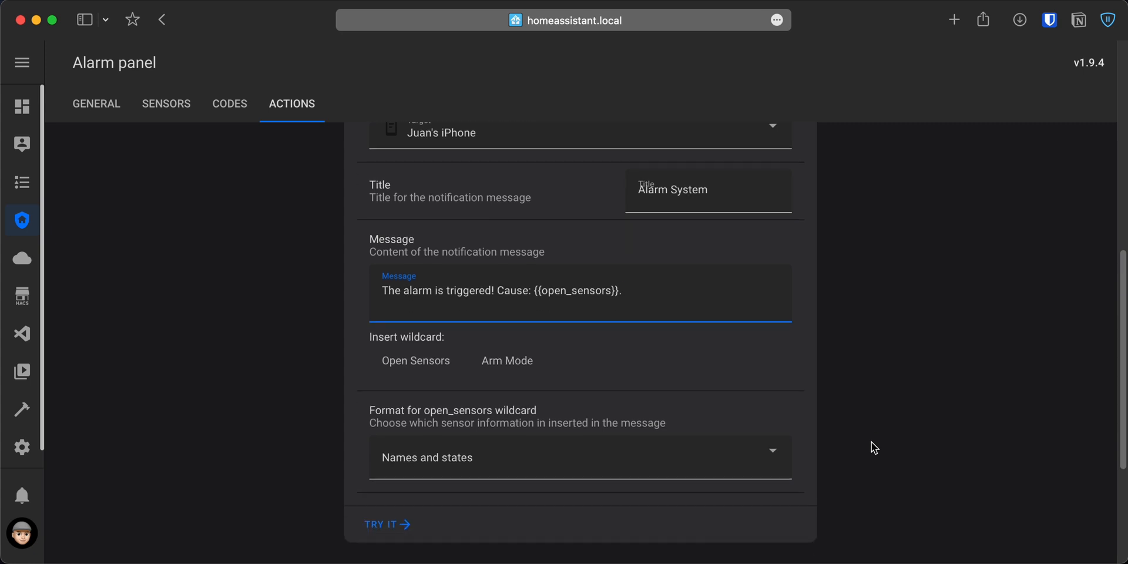
left_click(741, 430)
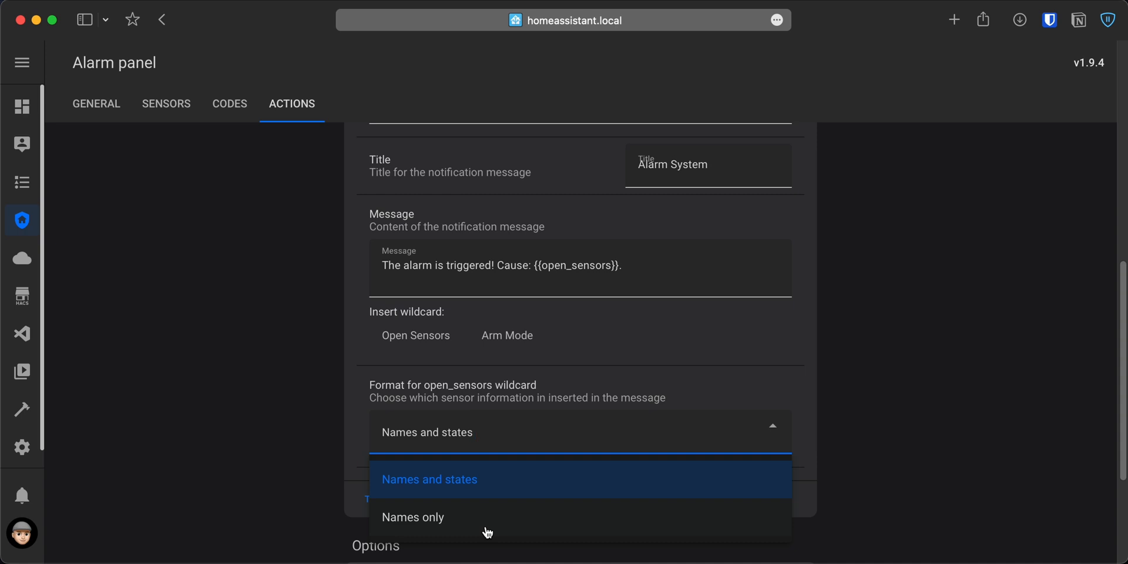
left_click(863, 487)
scroll(866, 487, "down", 5)
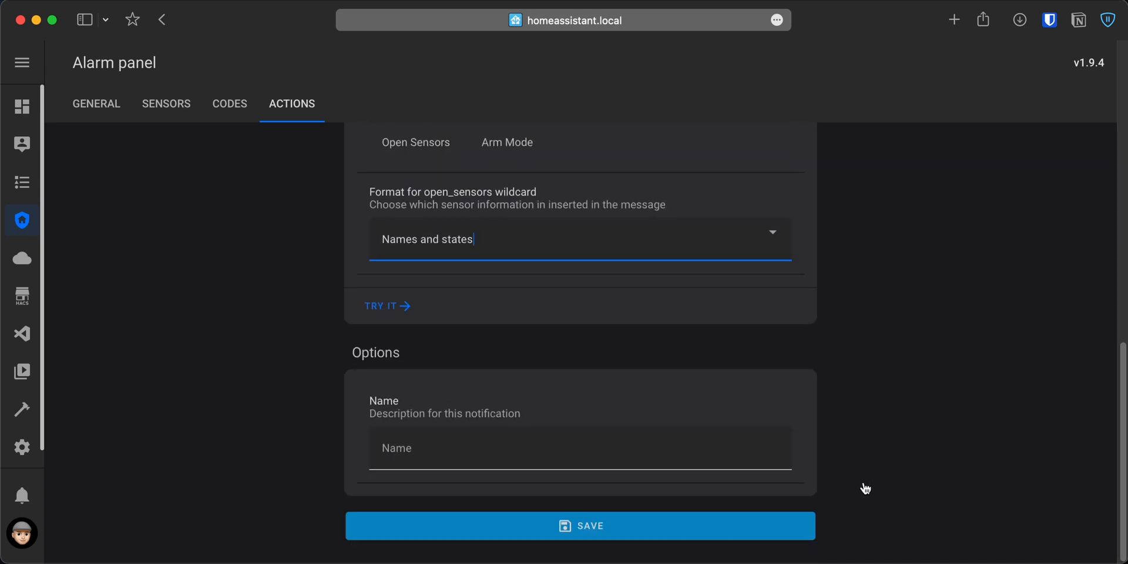
left_click(718, 441)
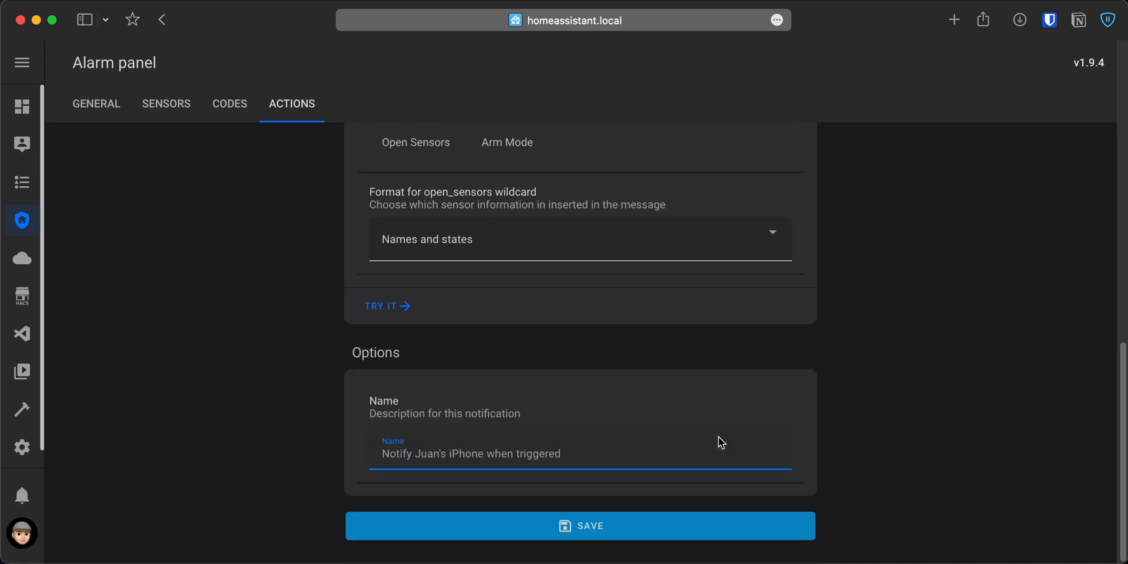
left_click(627, 533)
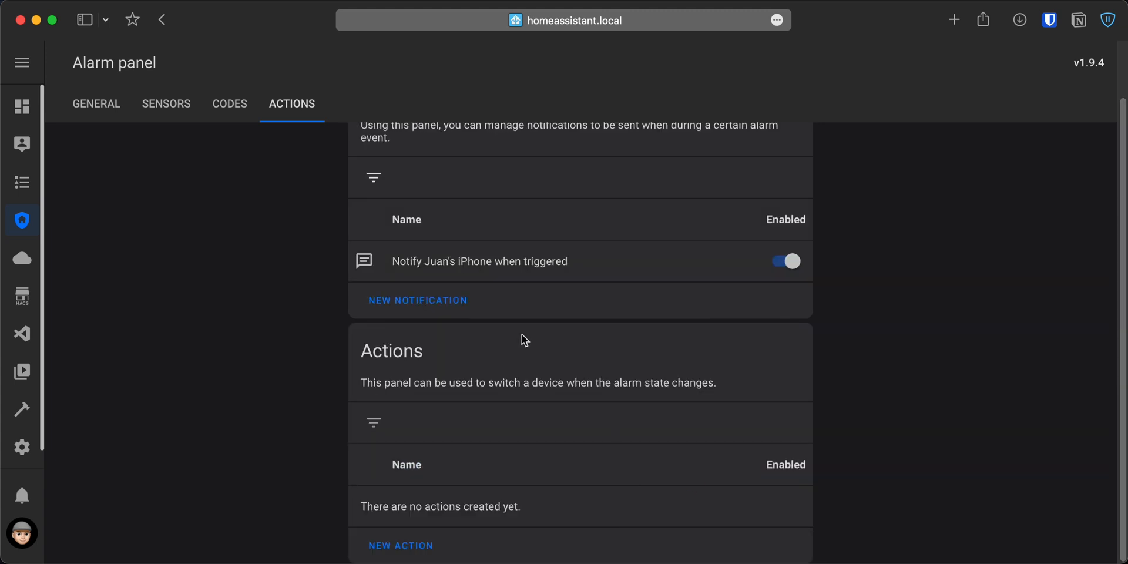
Create a new notification for the event "Alarm is disarmed", limited to the Away mode.
left_click(389, 311)
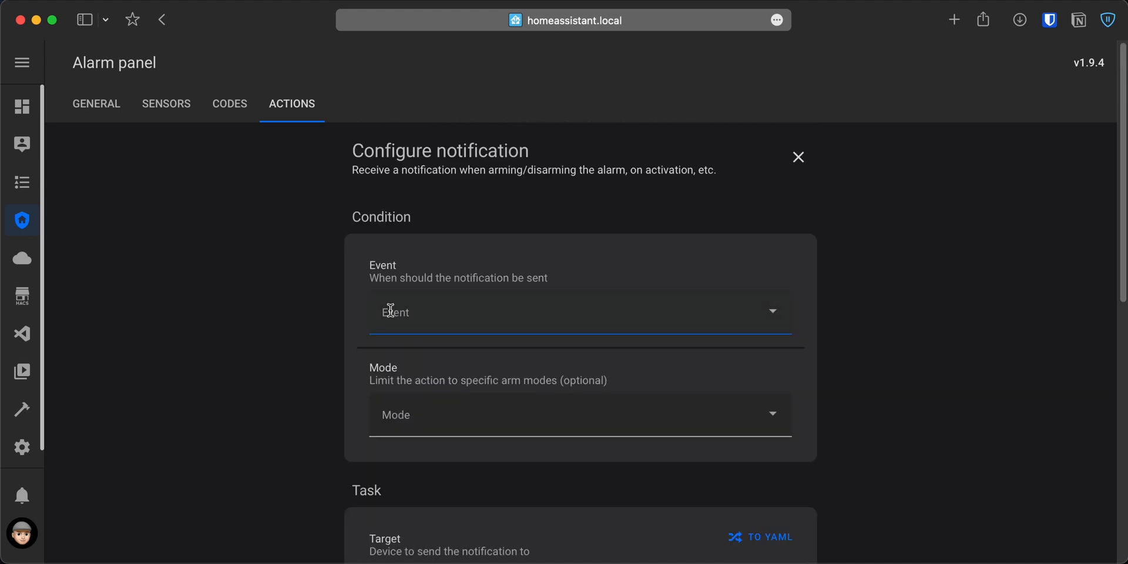
left_click(507, 319)
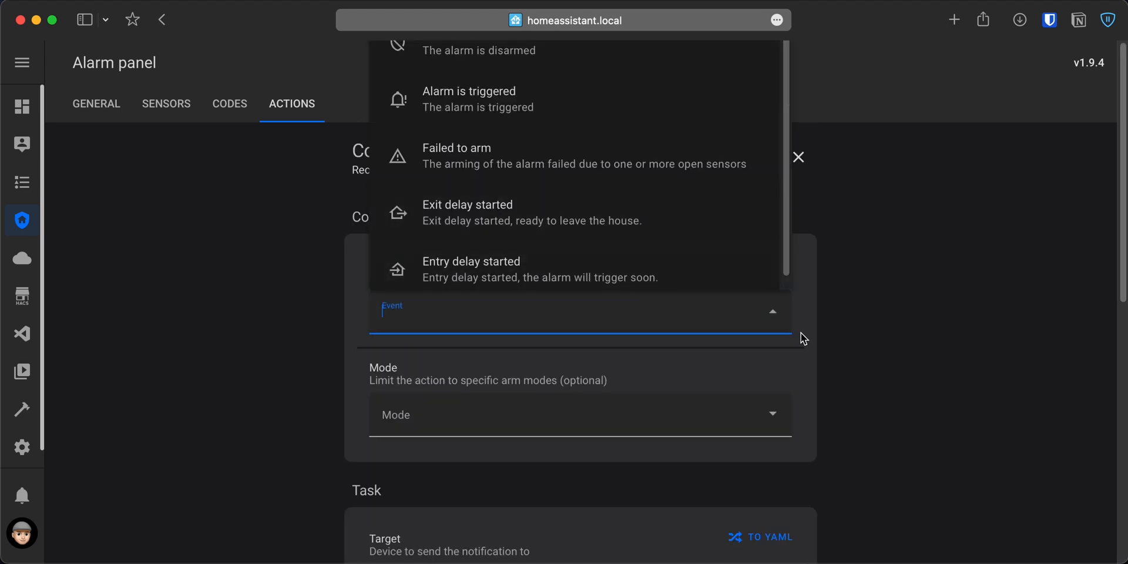
left_click(586, 270)
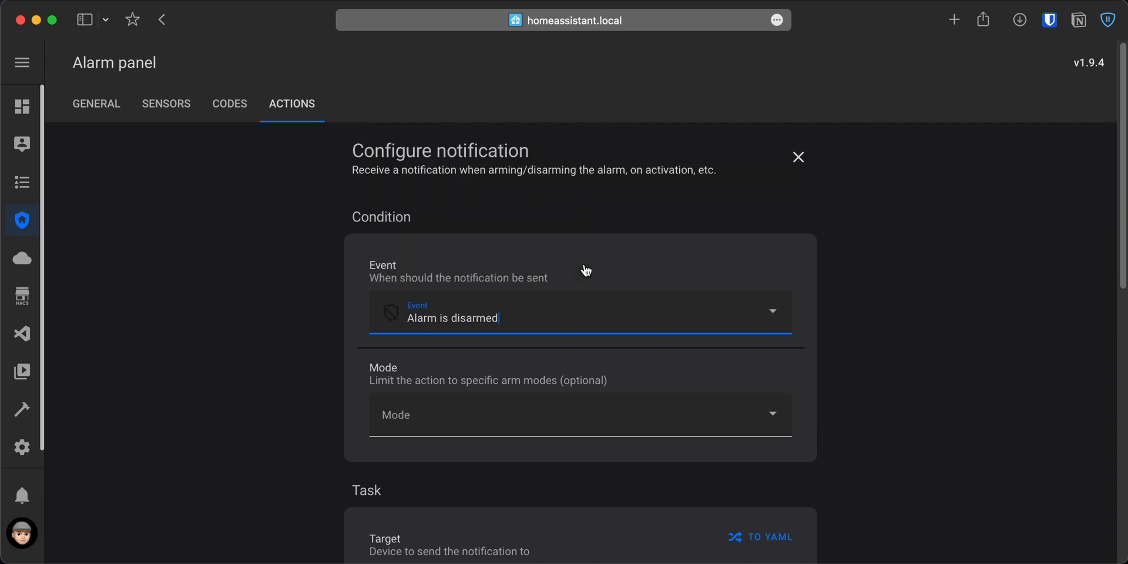
left_click(537, 404)
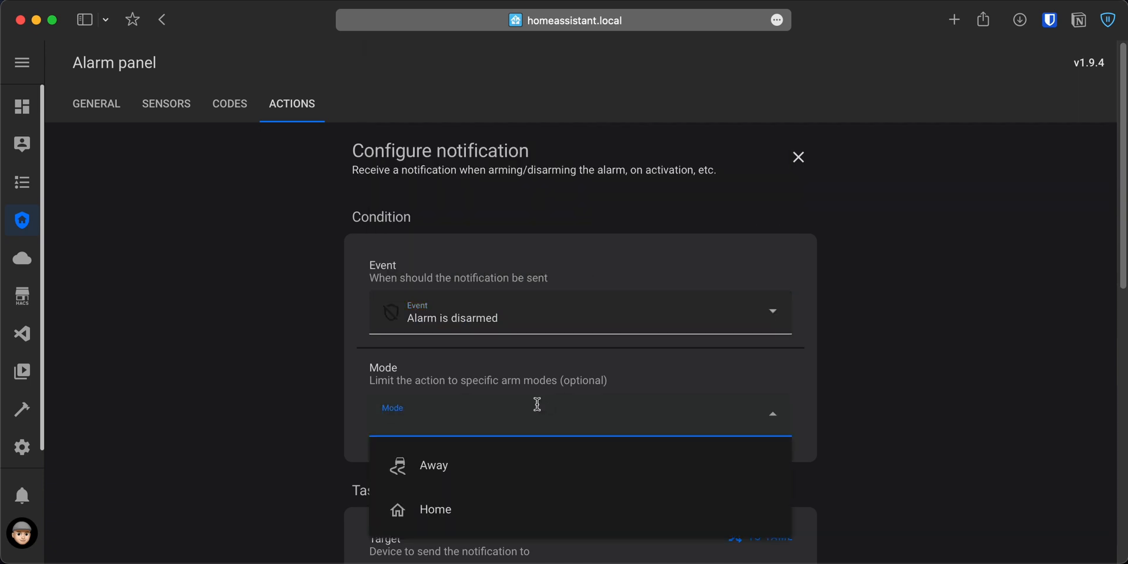
left_click(481, 465)
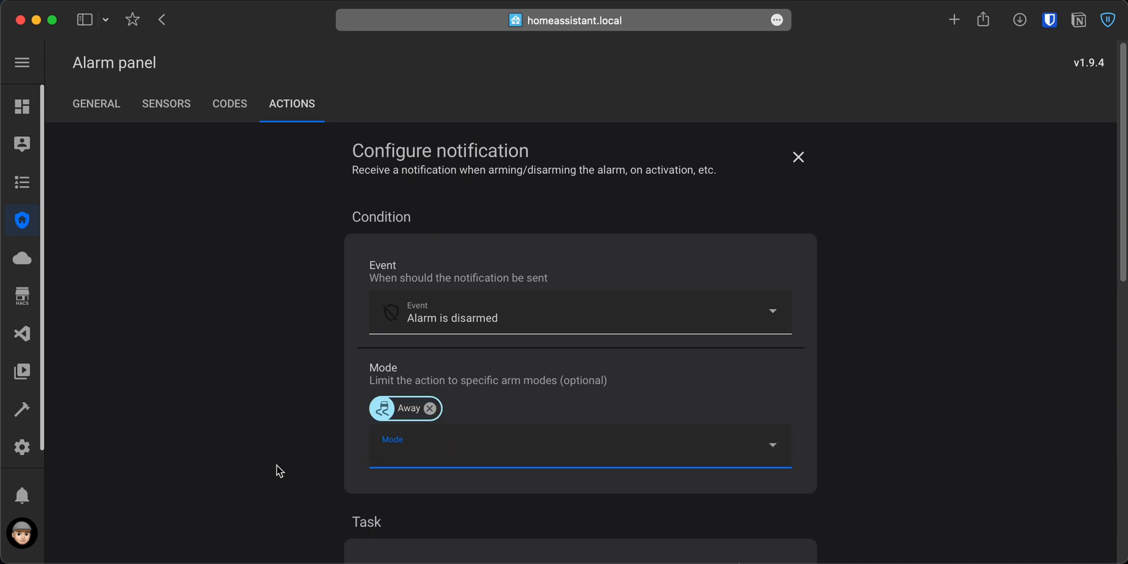
Send the disarm notification to the owner's iPhone with the title "Alarm System".
scroll(277, 472, "down", 5)
left_click(427, 315)
left_click(470, 94)
key("Tab")
type("Alarm System")
Extend the disarm message with "and it was turned off by" followed by the Changed By wildcard.
scroll(841, 405, "down", 3)
left_click(751, 352)
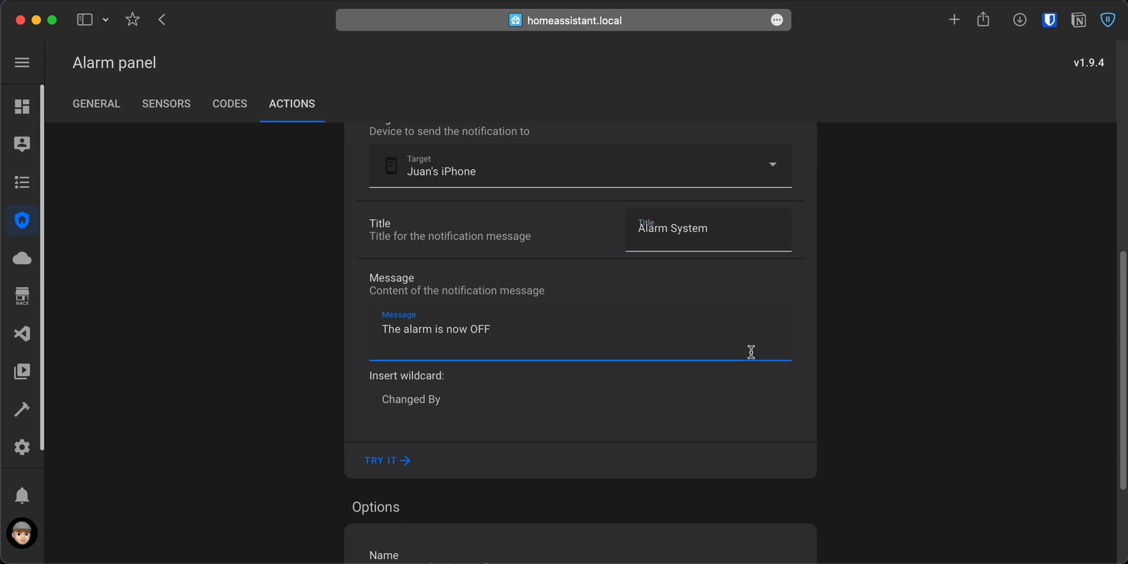
type("and it was turned off by")
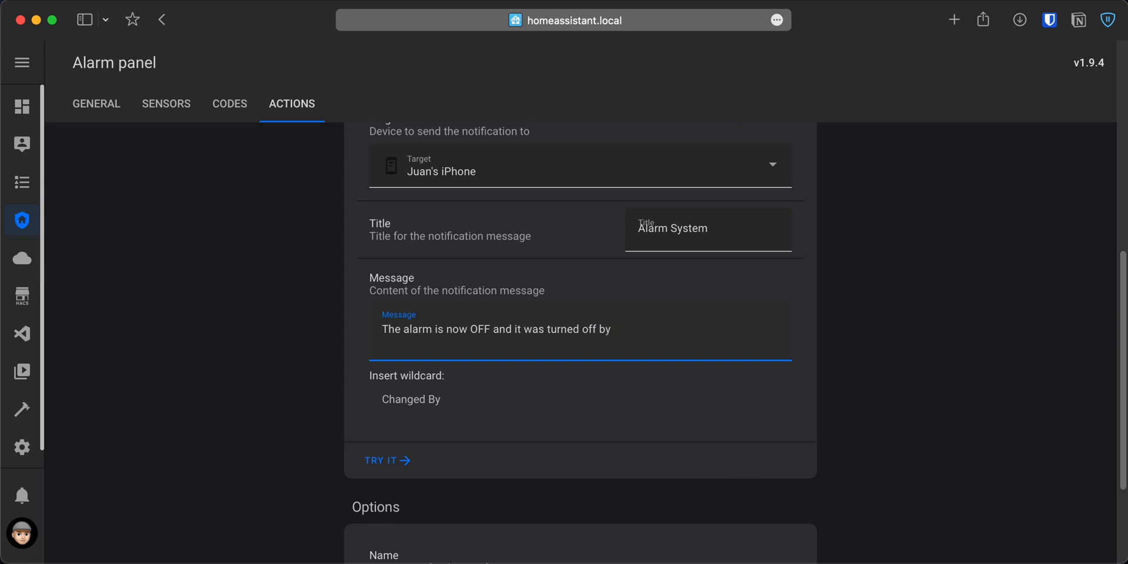
left_click(406, 410)
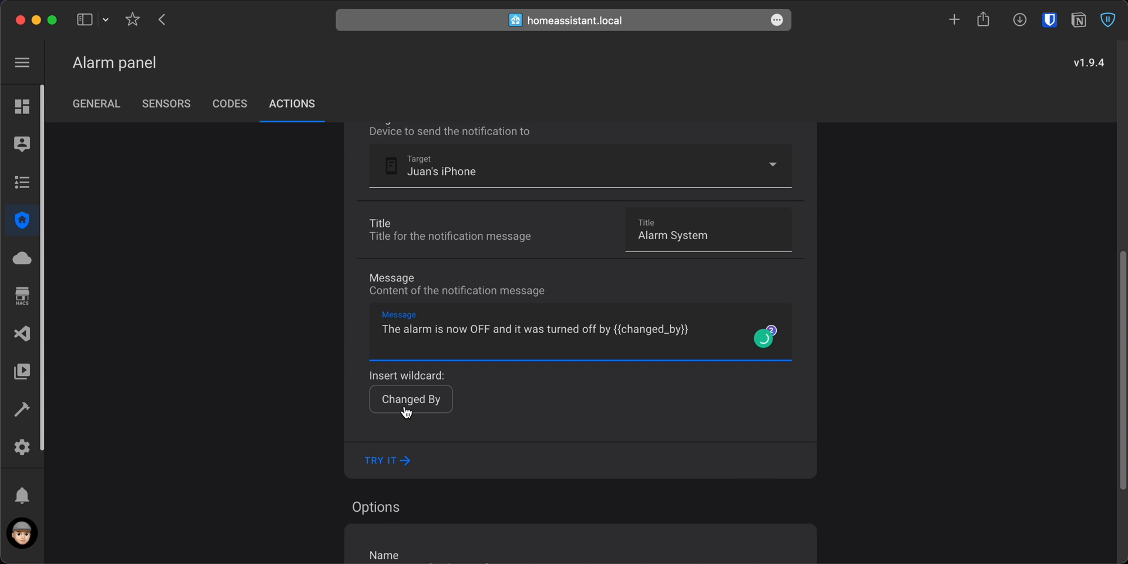
Save the disarm notification under its suggested name.
scroll(313, 445, "down", 3)
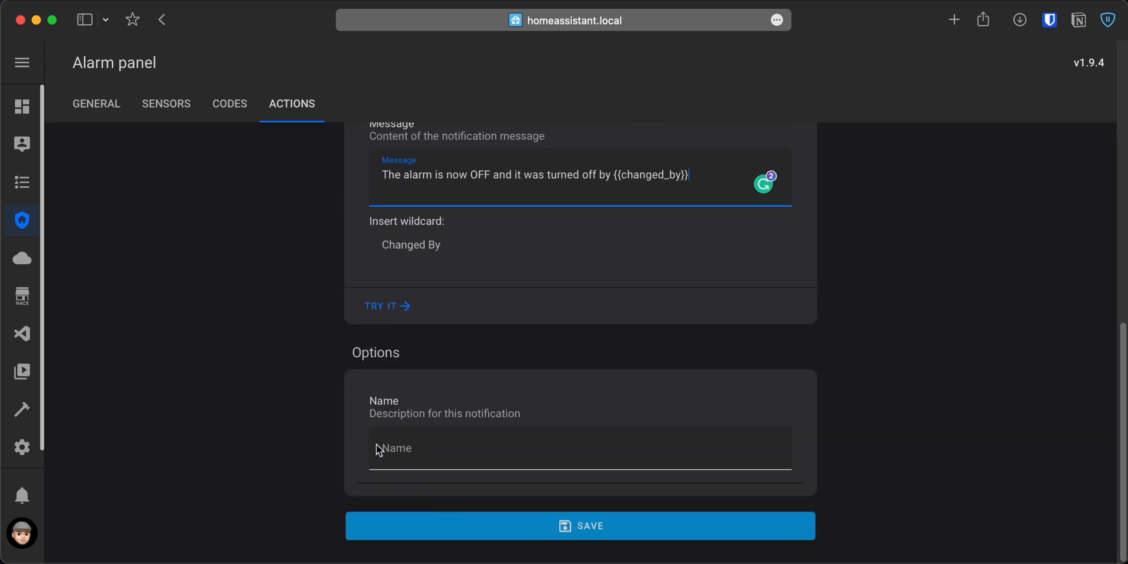
left_click(586, 448)
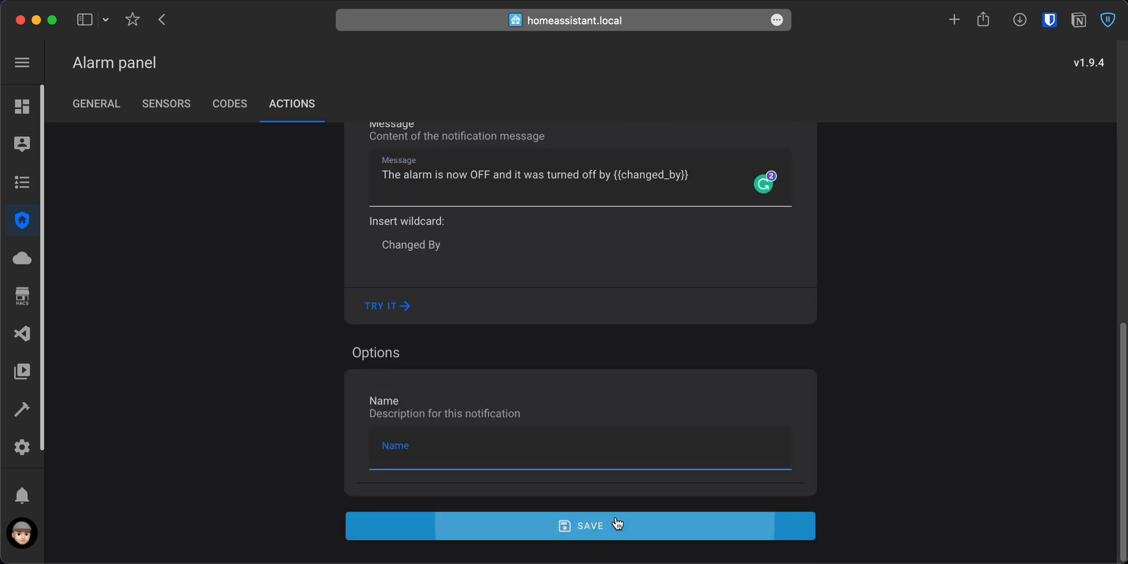
left_click(617, 524)
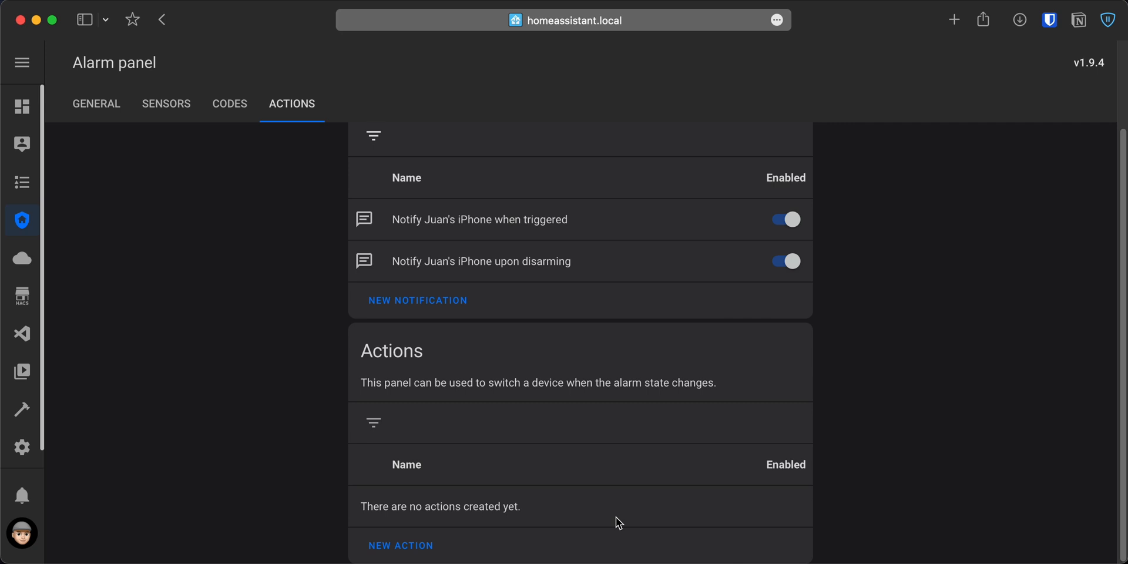
Create a new notification for the event "Failed to arm", limited to the Away mode.
scroll(873, 414, "up", 2)
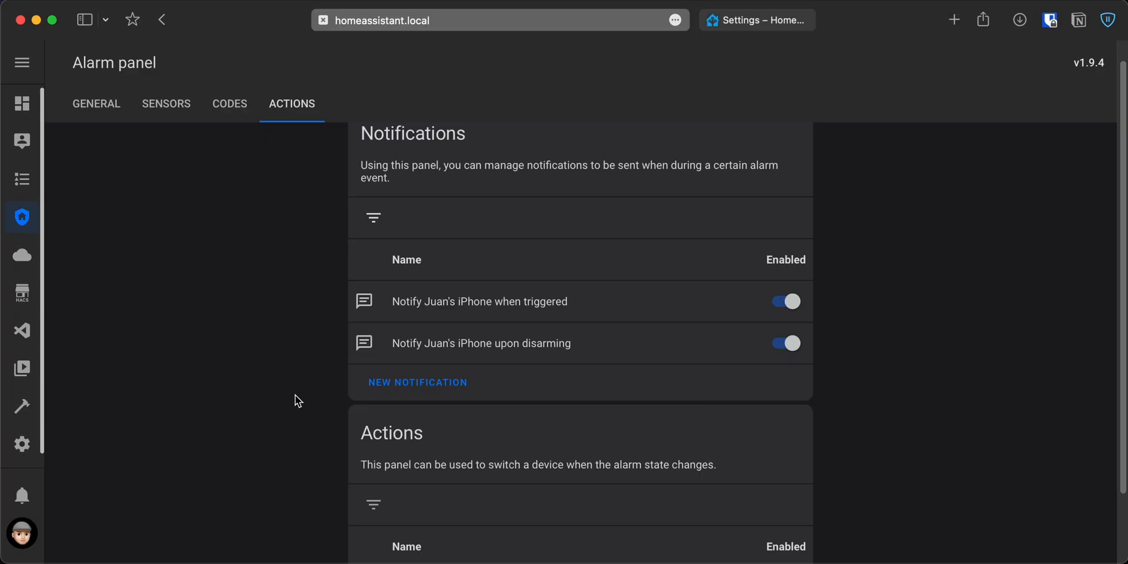
left_click(424, 383)
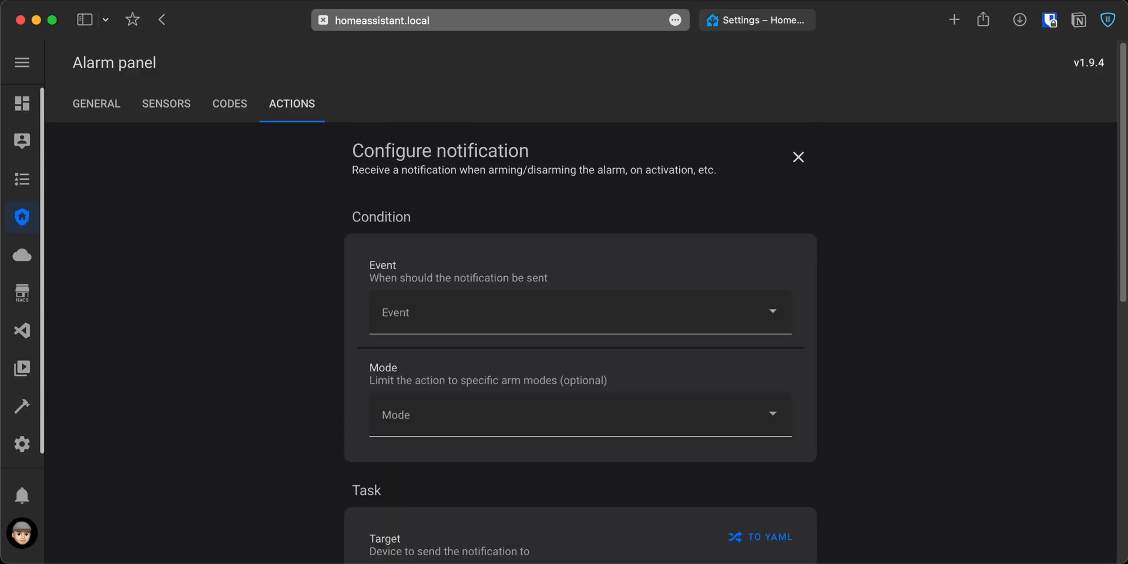
left_click(477, 317)
type("fail")
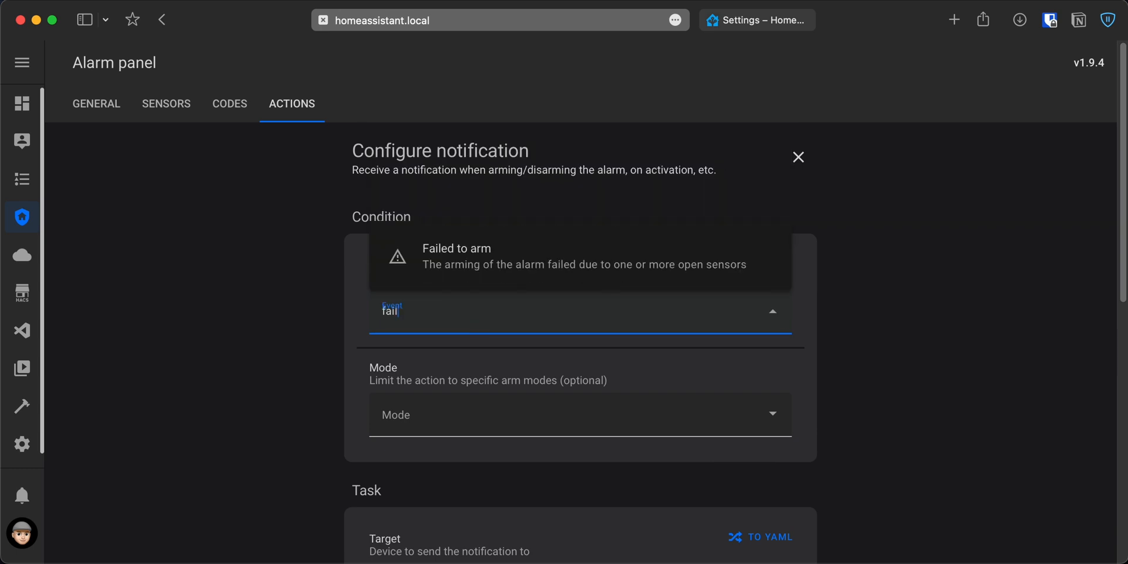
left_click(431, 271)
left_click(442, 411)
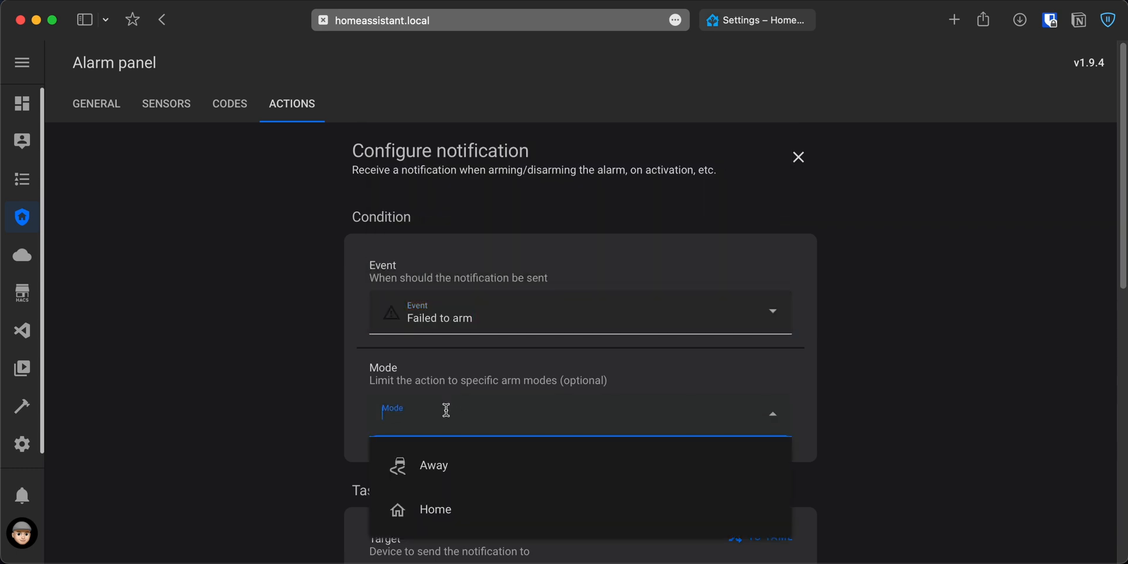
left_click(430, 464)
Set the failed-to-arm notification's target to the owner's iPhone and its title to "Alarm System".
scroll(256, 464, "down", 5)
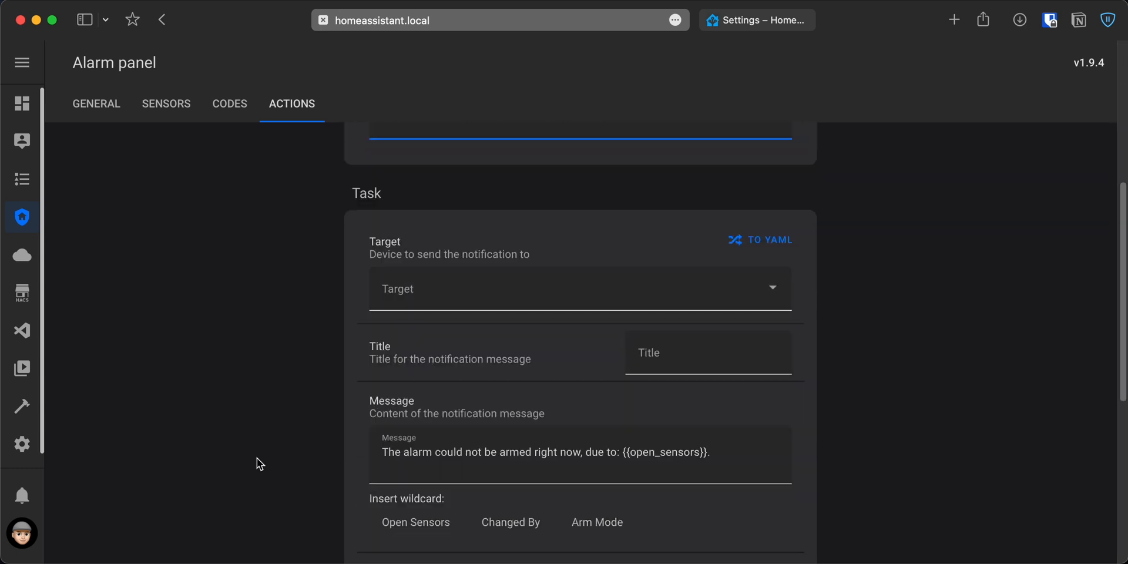
left_click(474, 306)
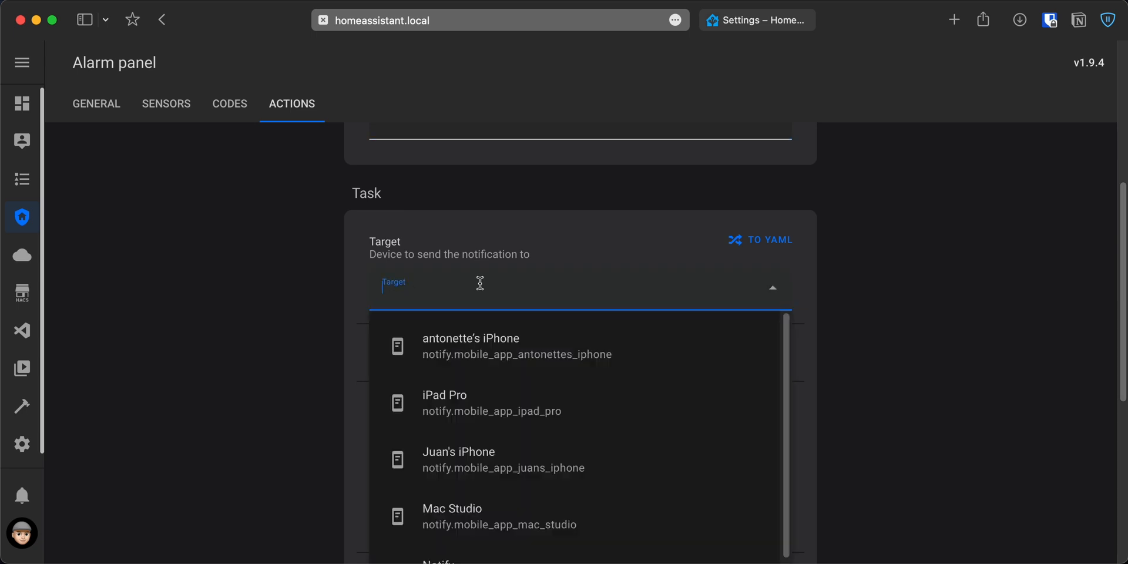
left_click(510, 464)
left_click(702, 356)
type("Alarm System")
scroll(904, 379, "down", 3)
left_click(763, 375)
Edit the task as YAML, adding data actions ALARMO_RETRY_ARM titled "Retry Arm" and ALARMO_FORCE_ARM titled "Force Arm" below the title line.
scroll(762, 221, "up", 2)
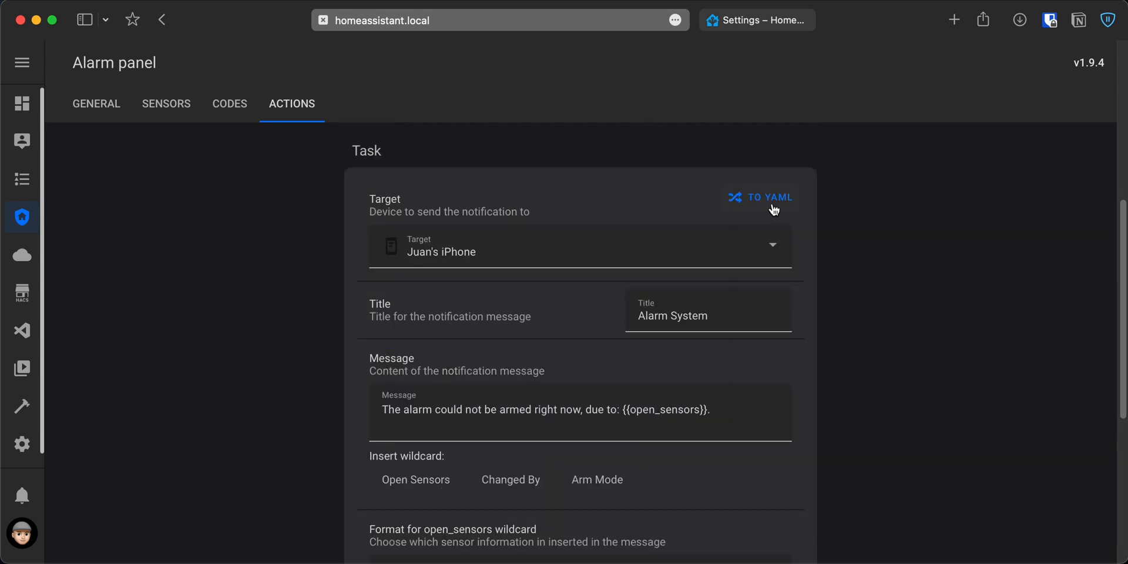
left_click(772, 207)
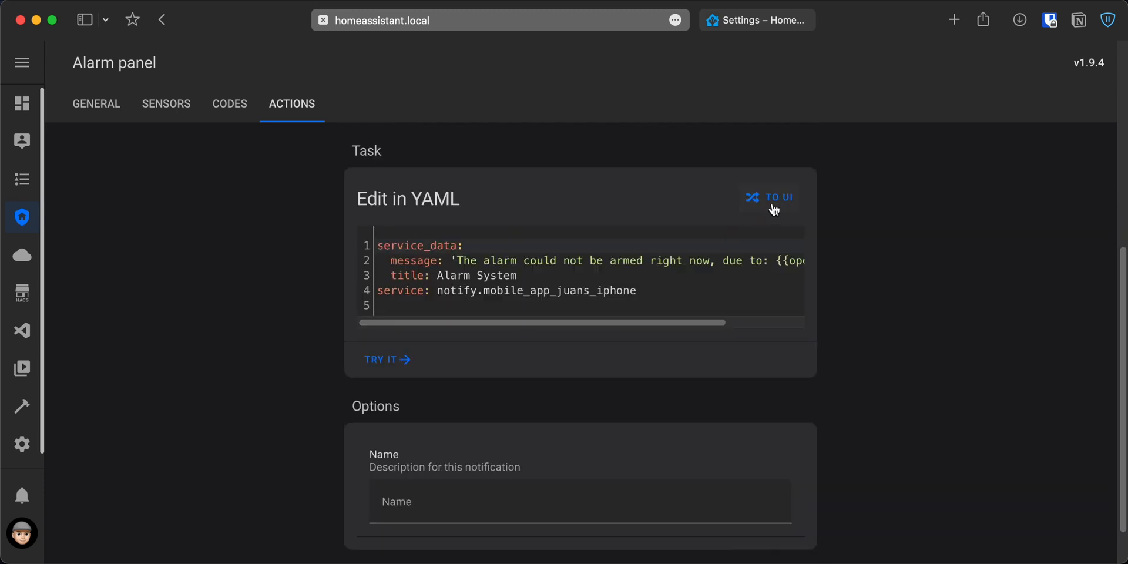
left_click(546, 280)
type("data:     actions:       - action: ALARMO_RETRY_ARM         title: Retry Arm       - action: ALARMO_FORCE_ARM         title: Force Arm")
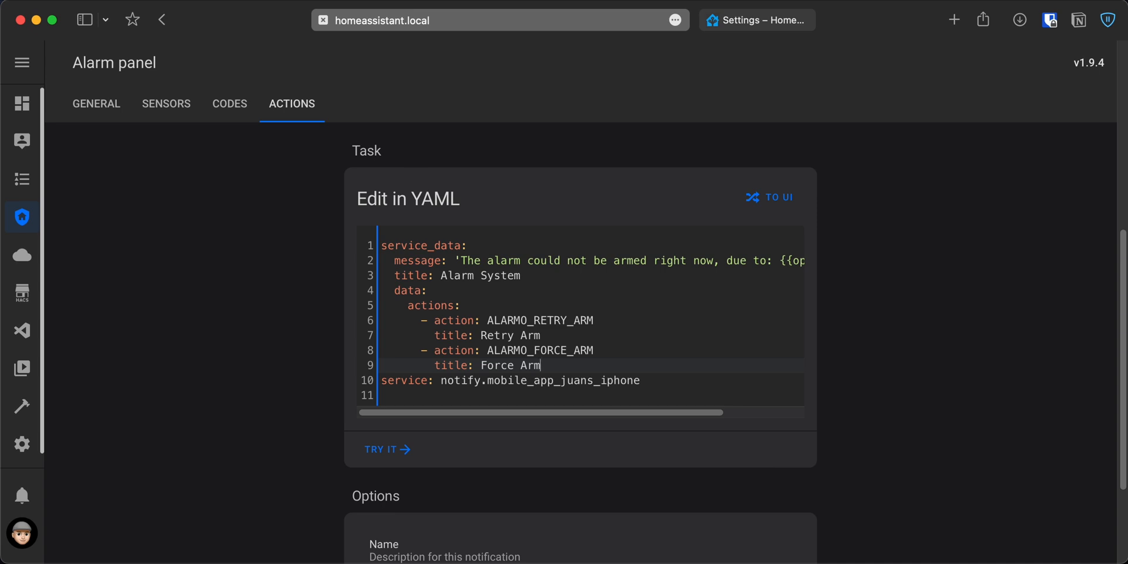
Test the failed-to-arm notification and save it under its suggested name.
left_click(372, 455)
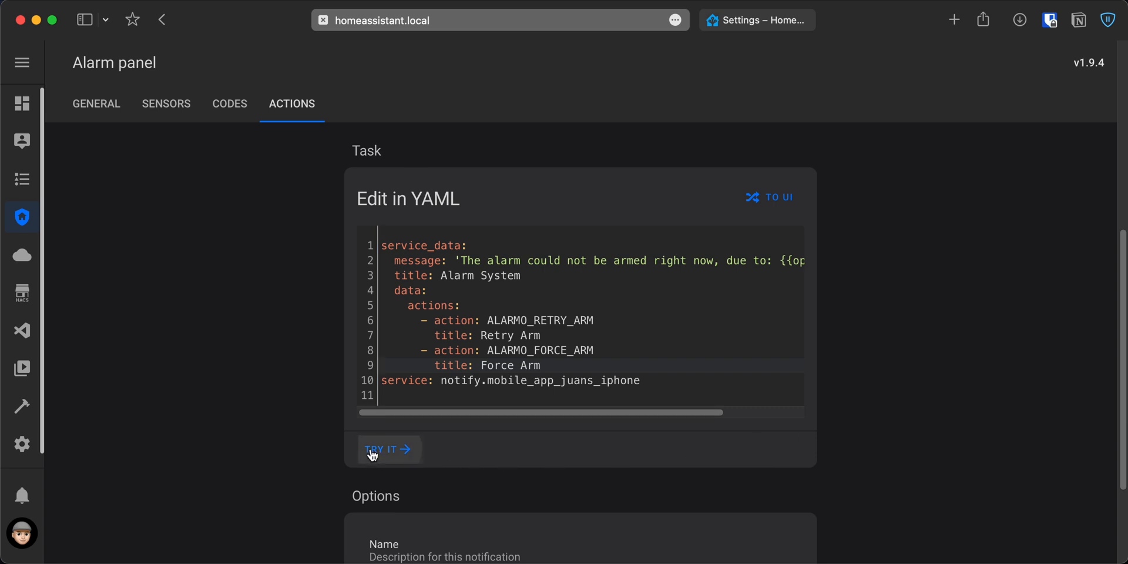
scroll(323, 453, "down", 5)
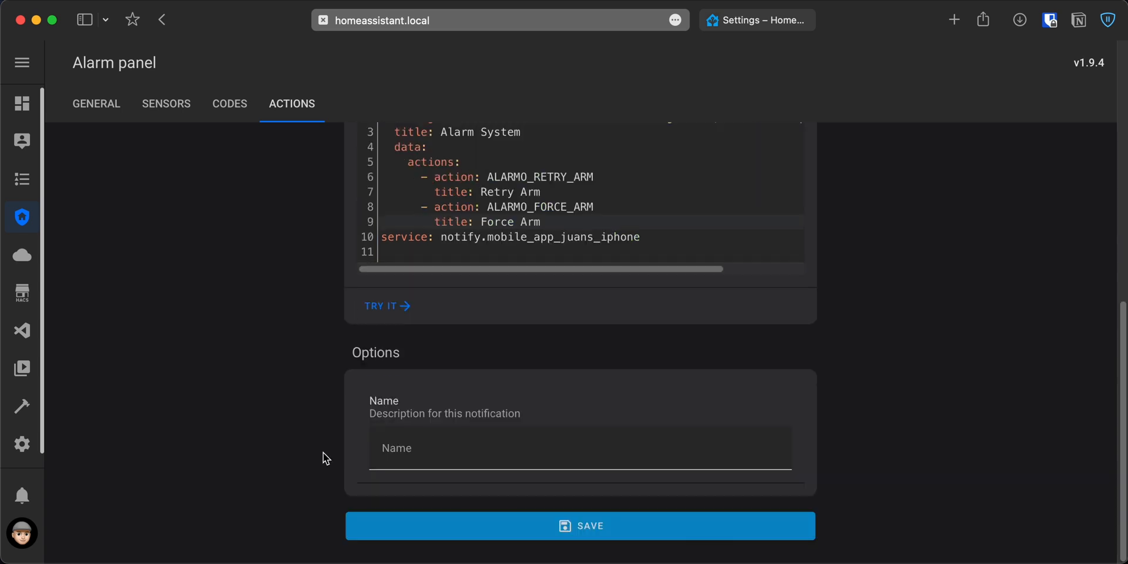
left_click(563, 535)
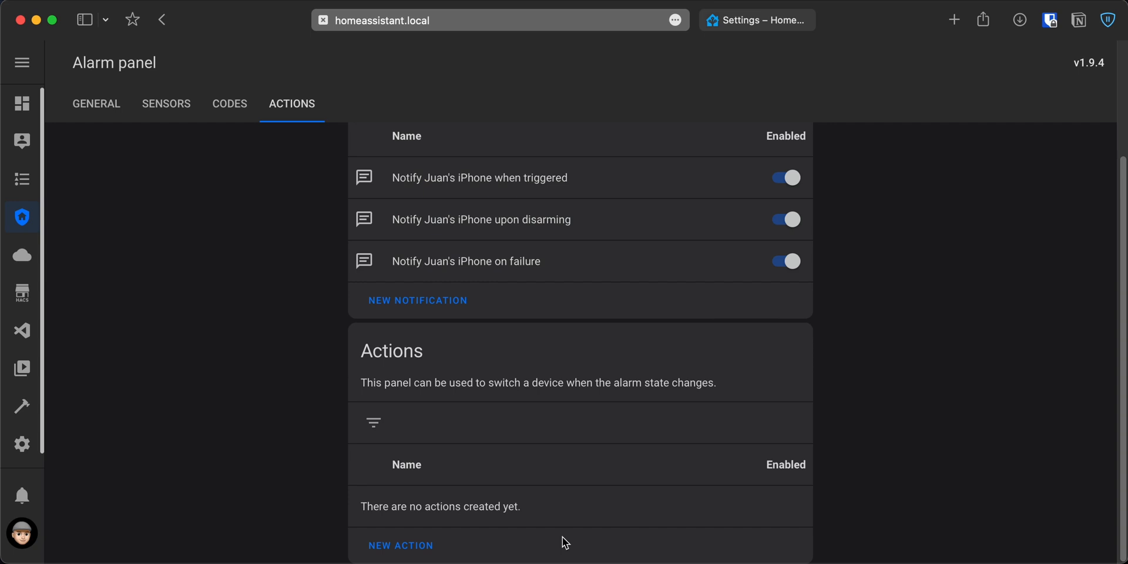
scroll(563, 542, "up", 3)
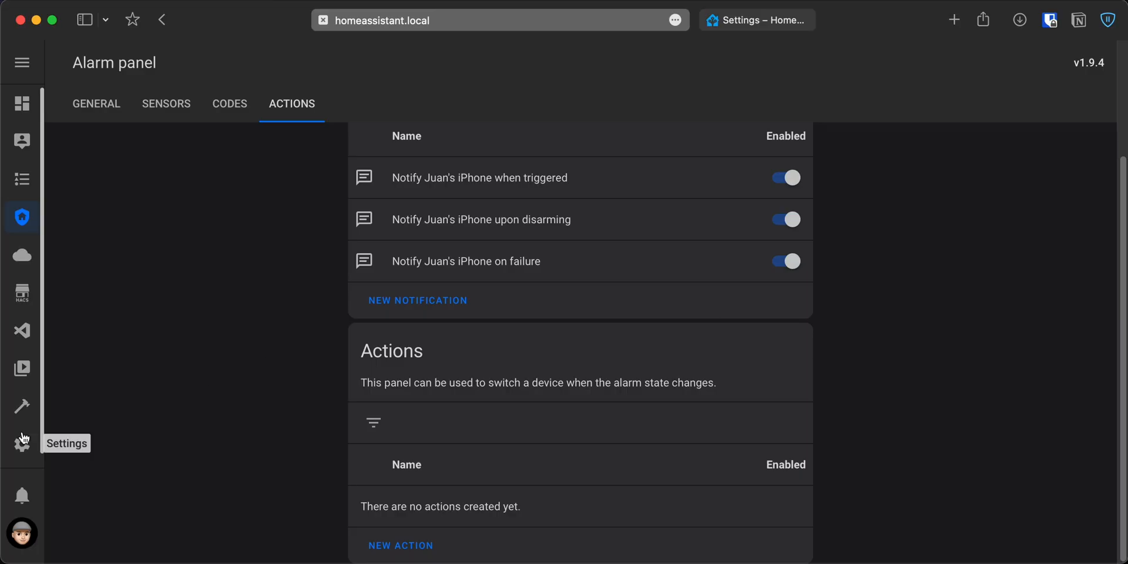
Open the list of scripts in the Automations & Scenes settings.
left_click(23, 441)
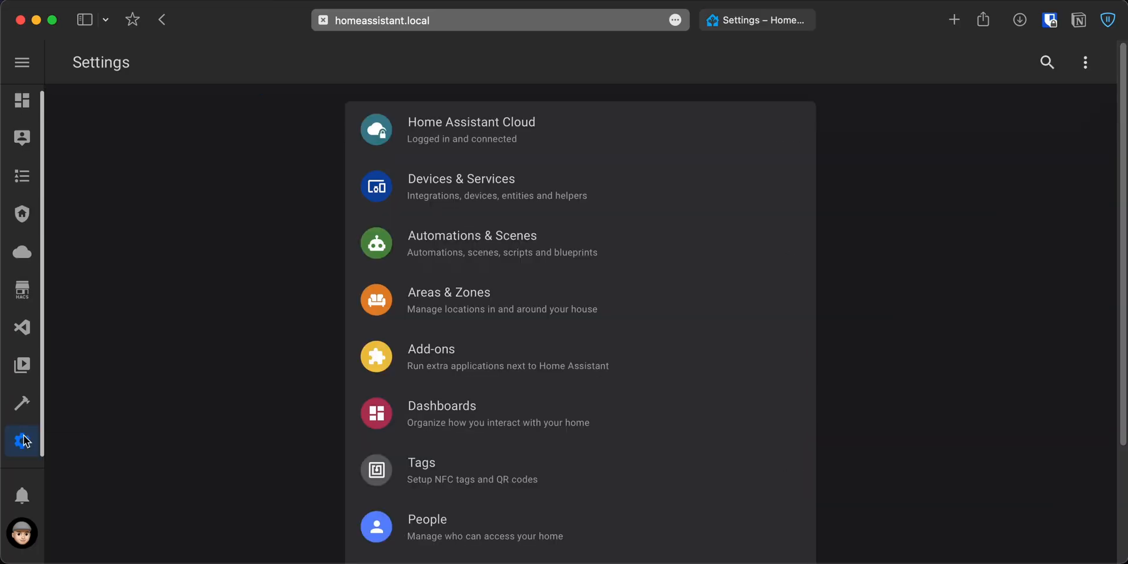
left_click(465, 246)
left_click(662, 75)
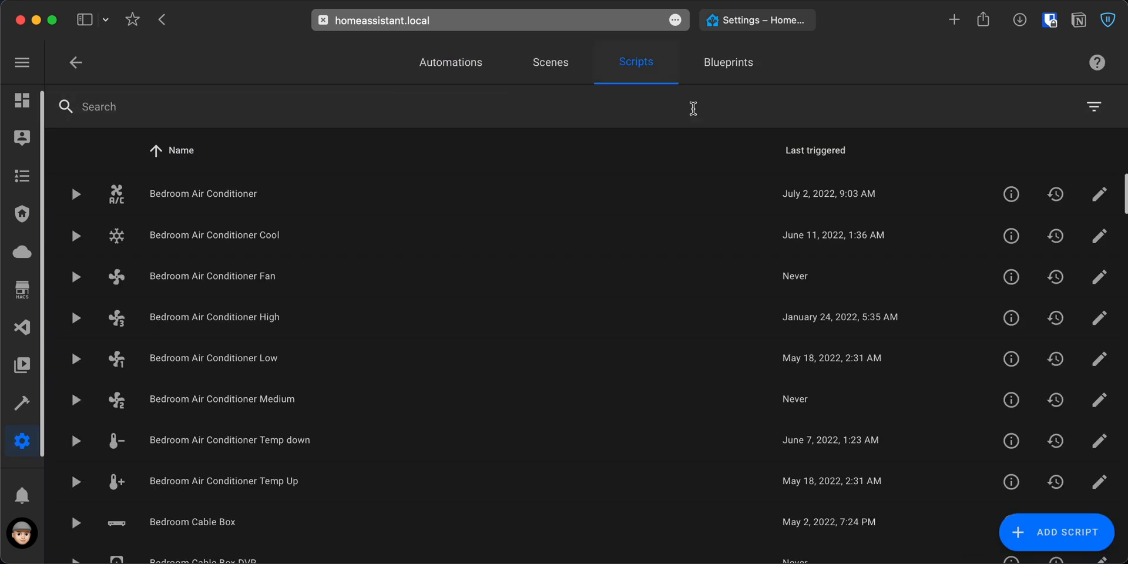
Create a new script named "Siren" with the icon mdi:bullhorn.
left_click(1036, 538)
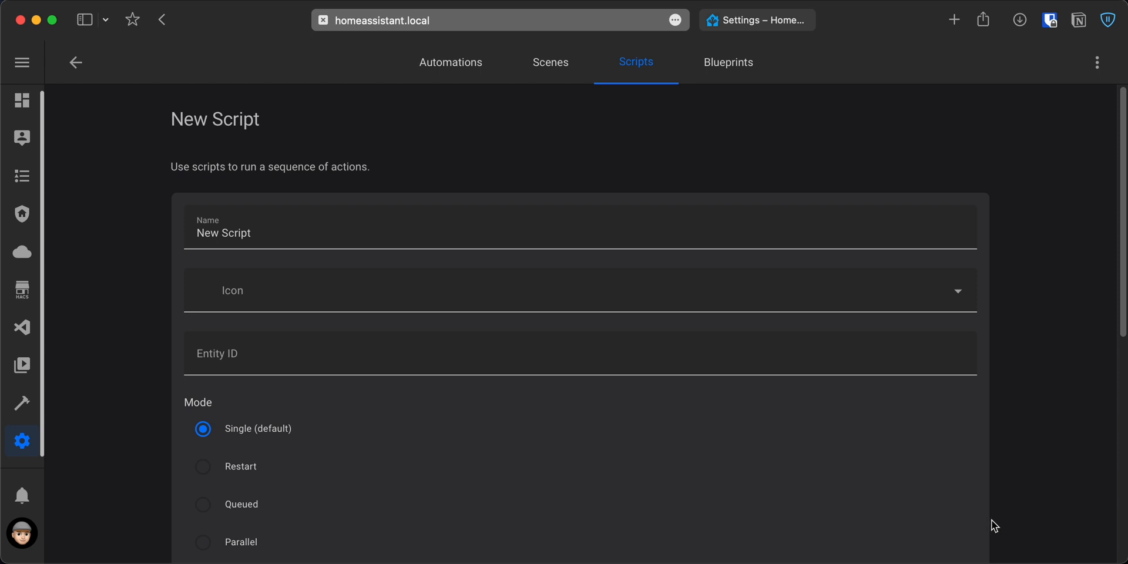
triple_click(417, 239)
type("Siren")
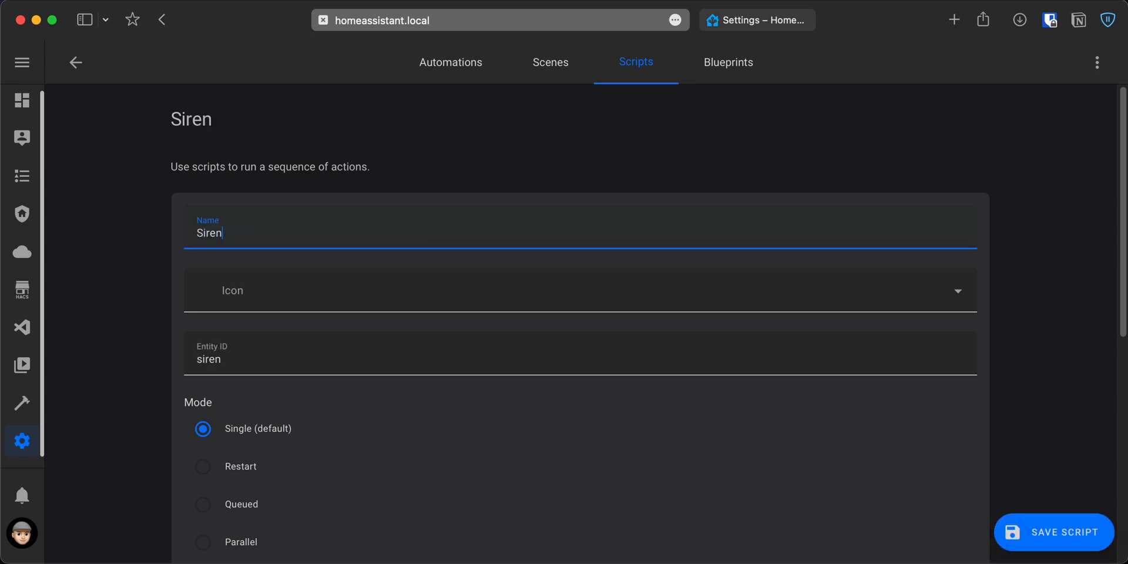
key("Tab")
type("mdi:bullhorn")
Make the script's first action a service call to Media player: Set volume.
scroll(581, 323, "down", 5)
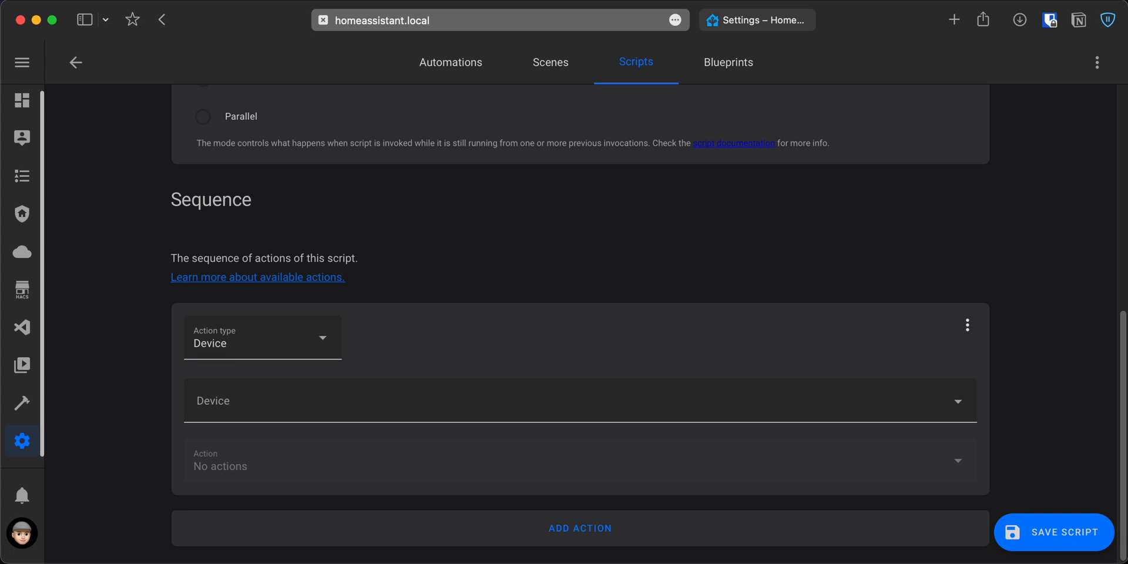
left_click(278, 350)
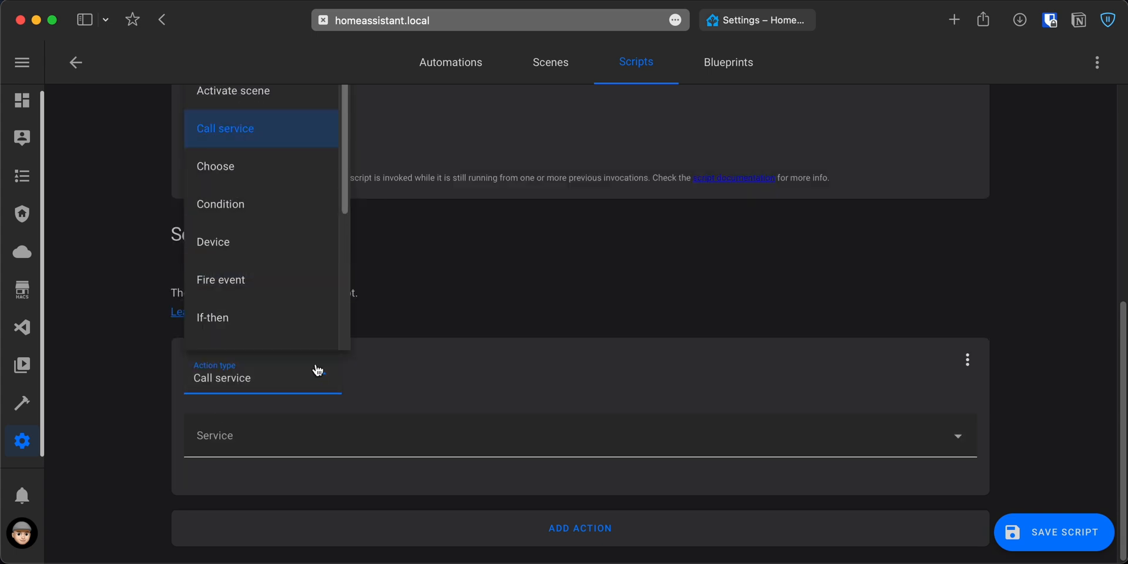
left_click(303, 132)
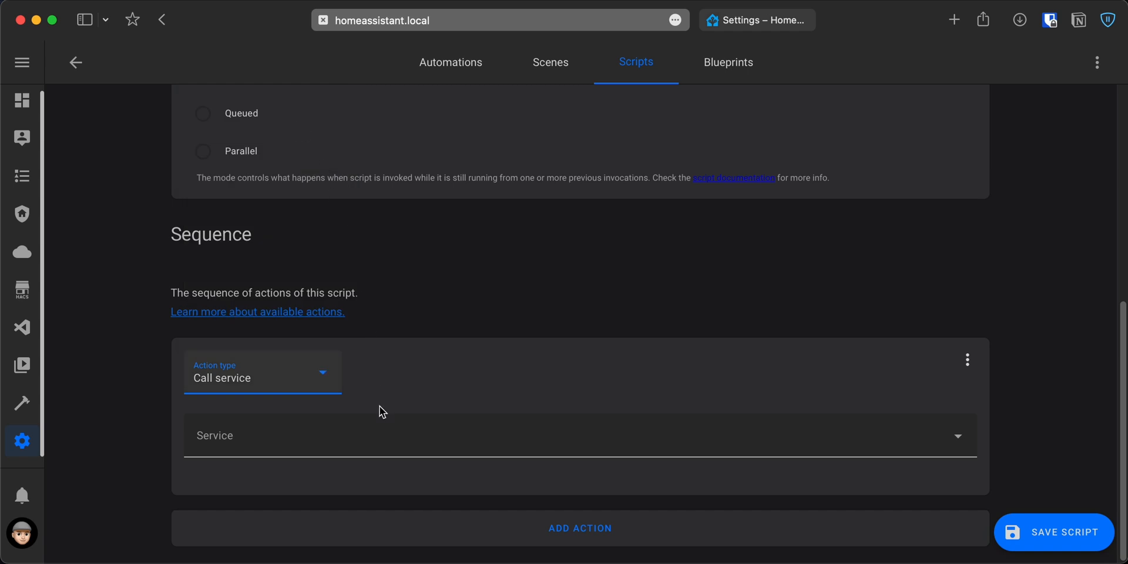
left_click(388, 450)
type("set vo")
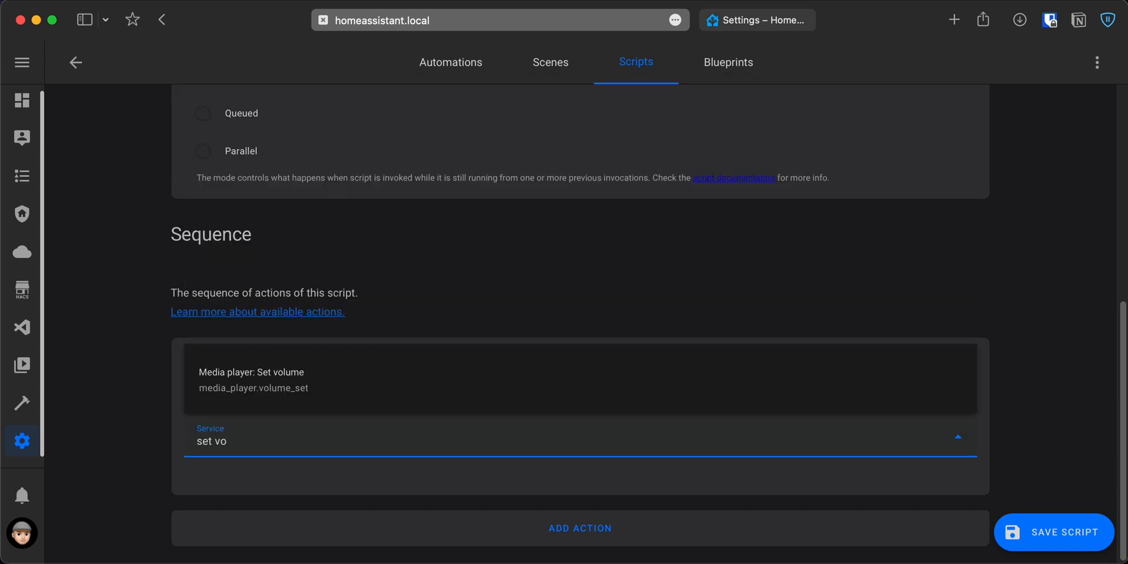
left_click(315, 393)
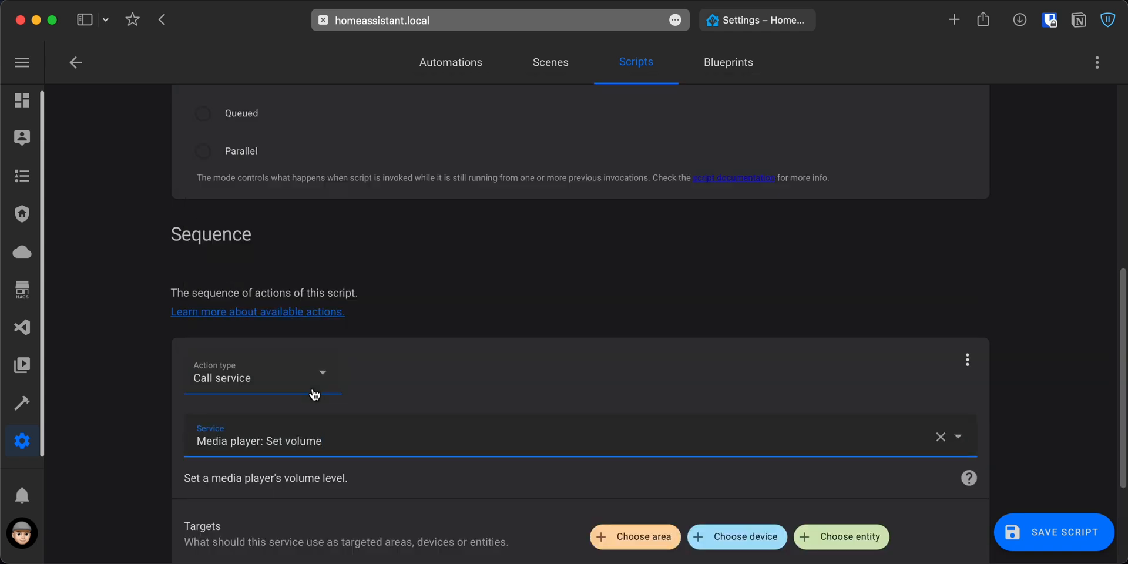
Target the Living Room Speaker entity with the volume call and set its level to 0.95.
scroll(315, 394, "down", 5)
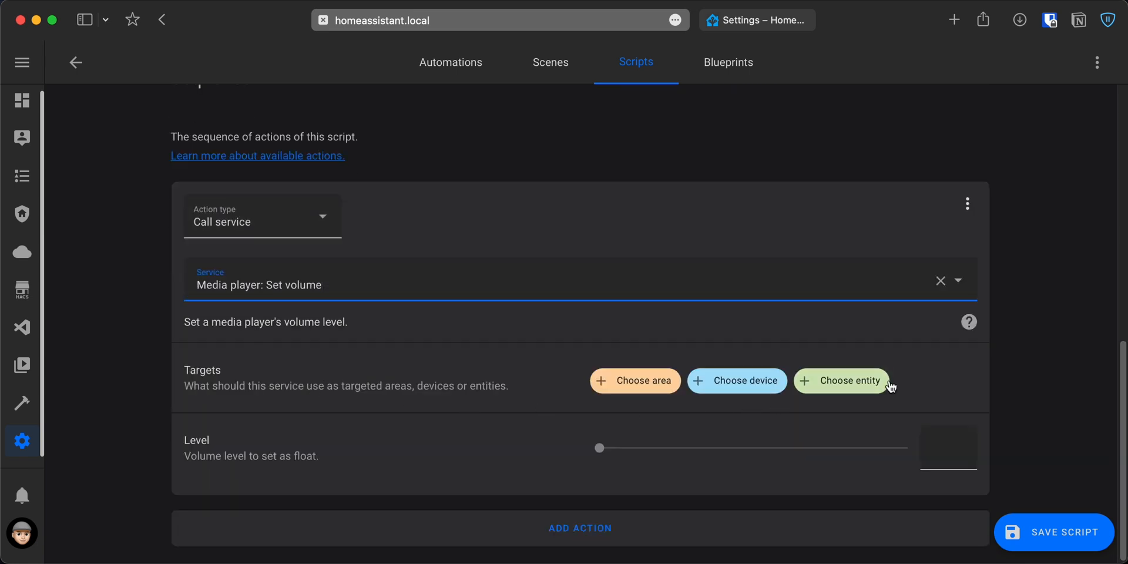
left_click(887, 382)
type("living")
left_click(840, 282)
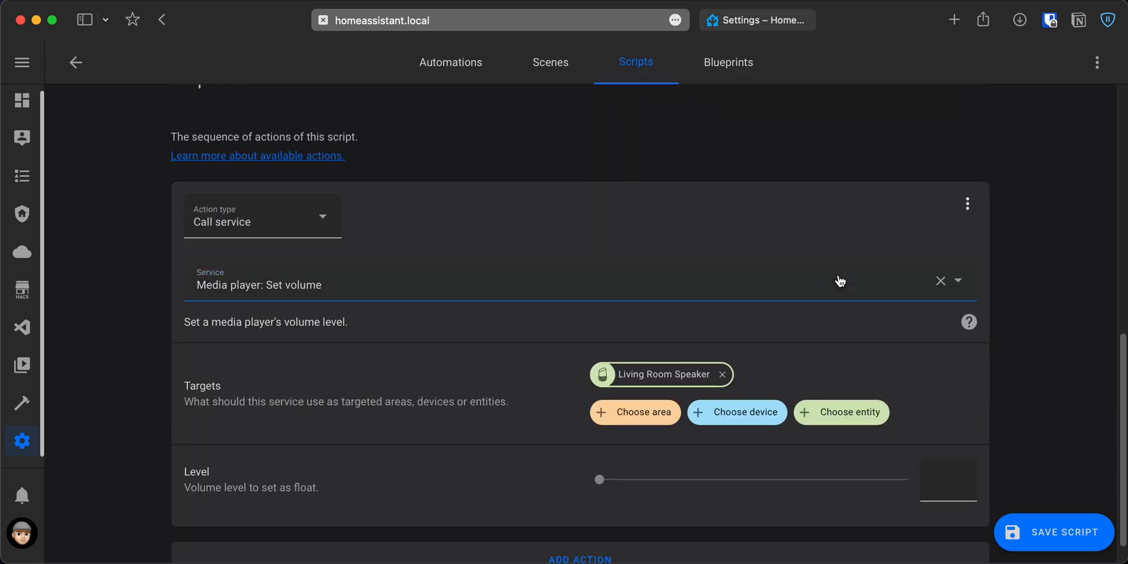
scroll(549, 457, "down", 1)
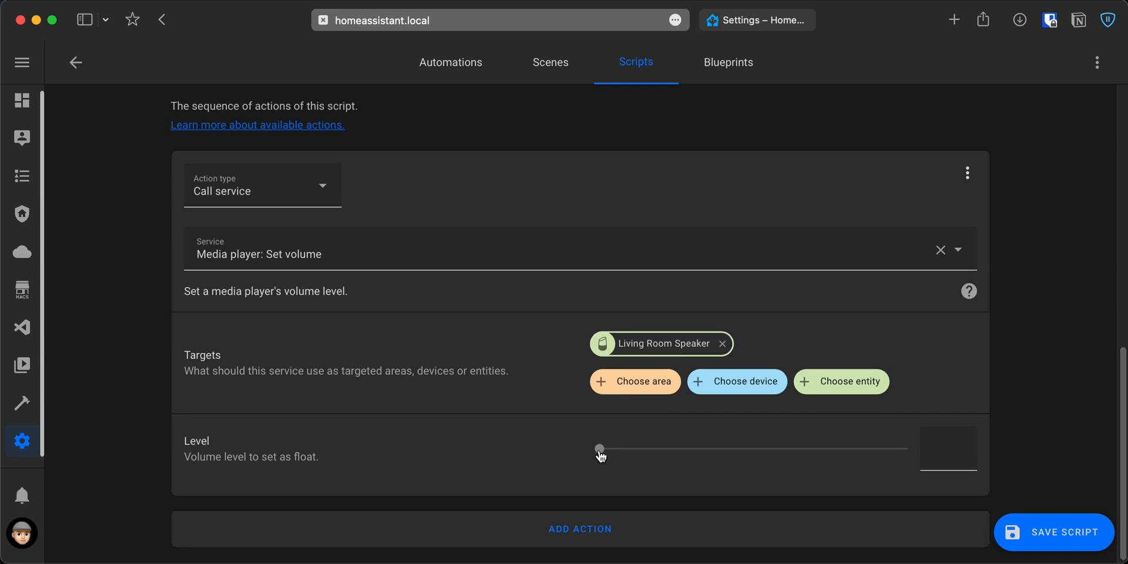
left_click_drag(622, 450, 892, 451)
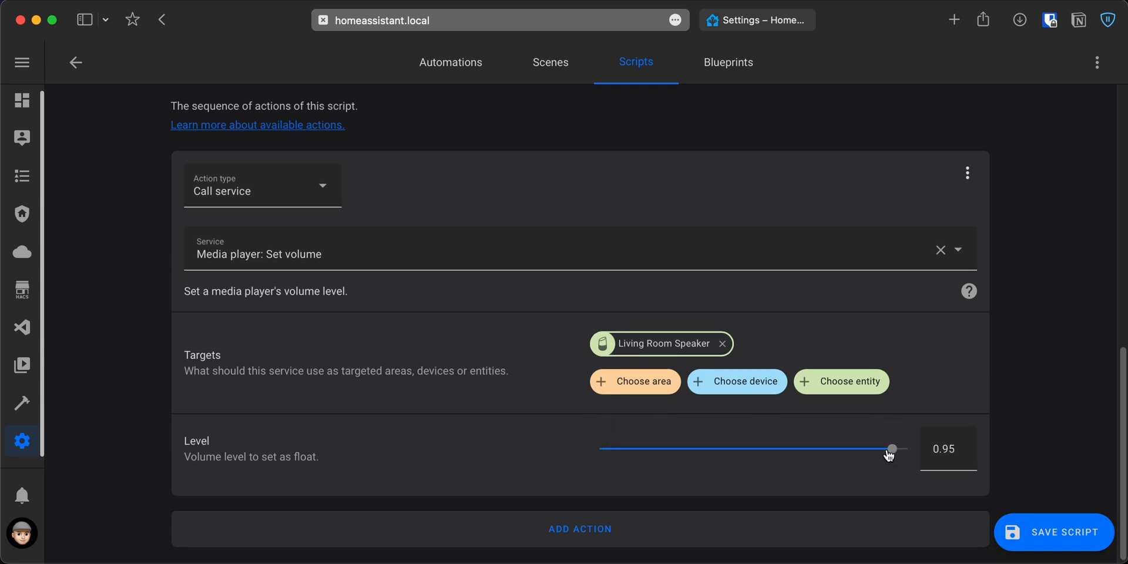
Add a second action of type Repeat to the sequence and set its repeat type to Until.
left_click(622, 527)
scroll(617, 528, "down", 4)
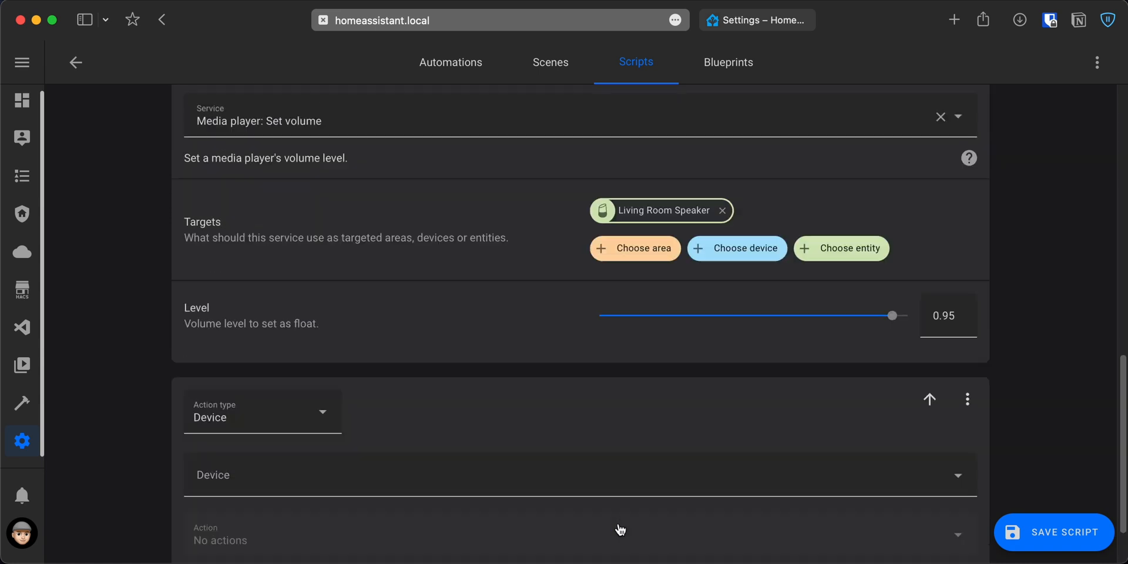
left_click(307, 344)
scroll(305, 244, "down", 3)
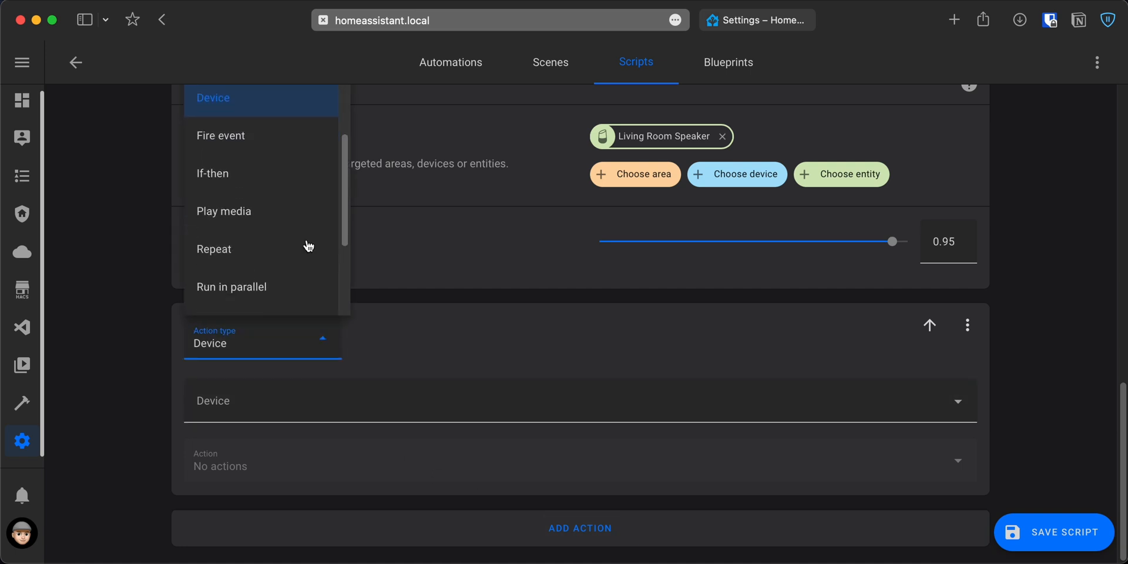
left_click(284, 253)
left_click(314, 405)
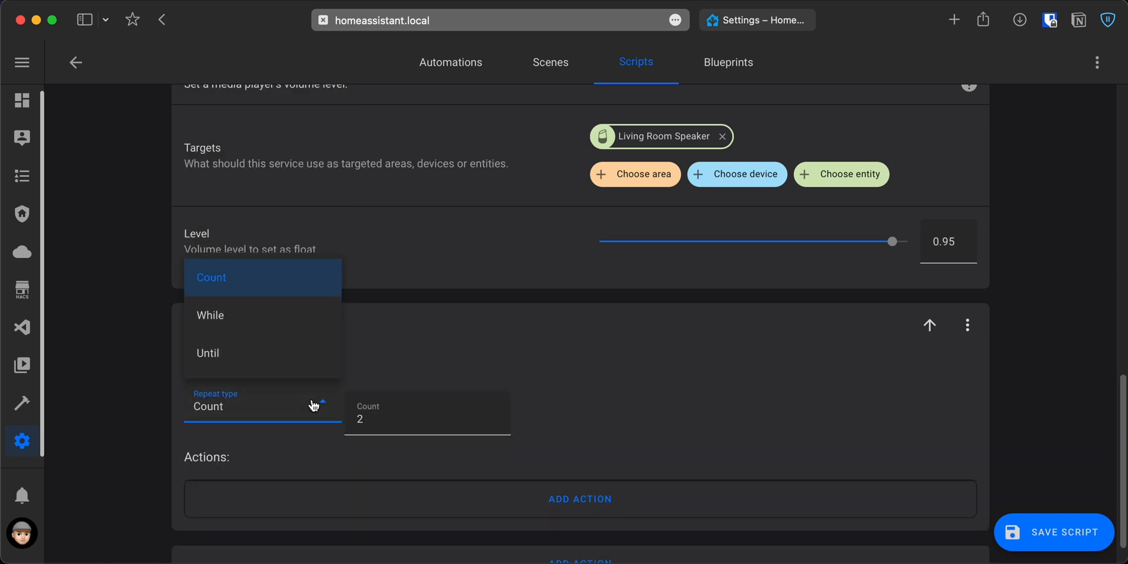
left_click(282, 366)
Add an until condition of type State that requires the Alarmo entity to be in the state "disarmed".
scroll(388, 382, "down", 2)
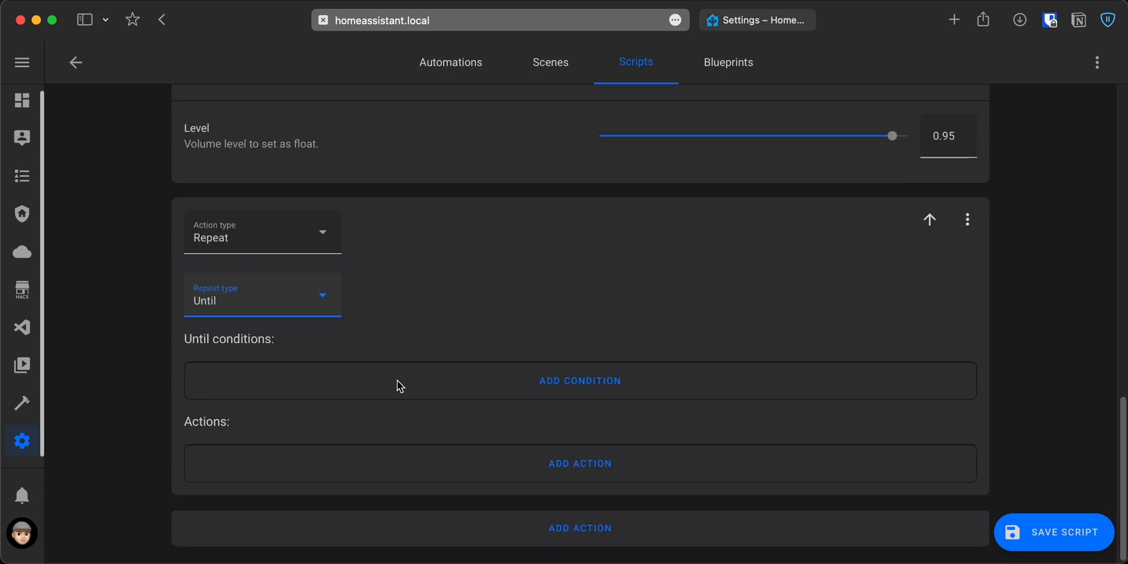
left_click(397, 380)
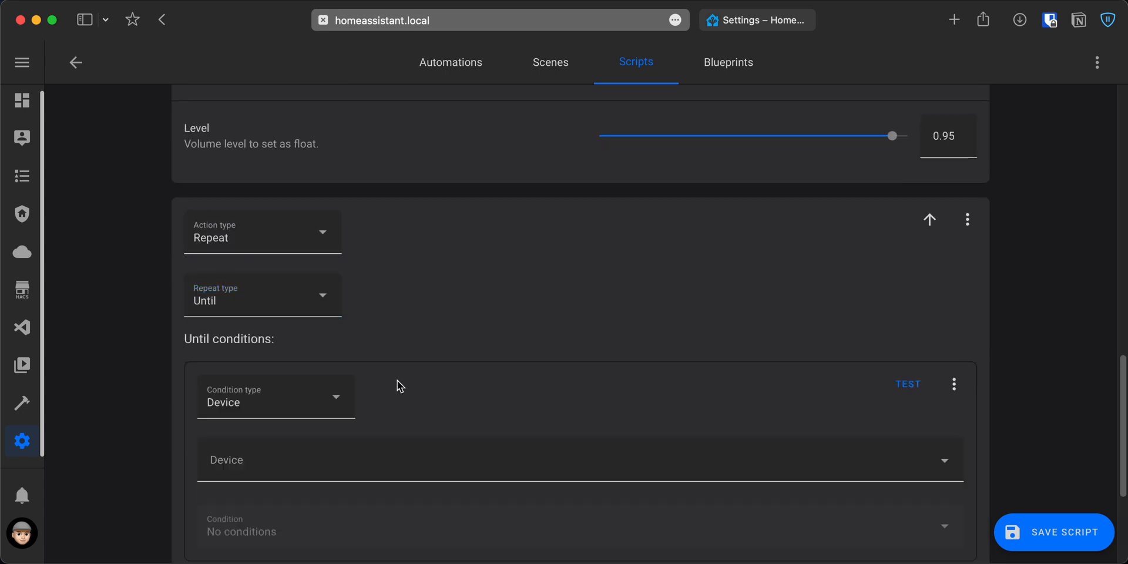
left_click(347, 401)
left_click(257, 285)
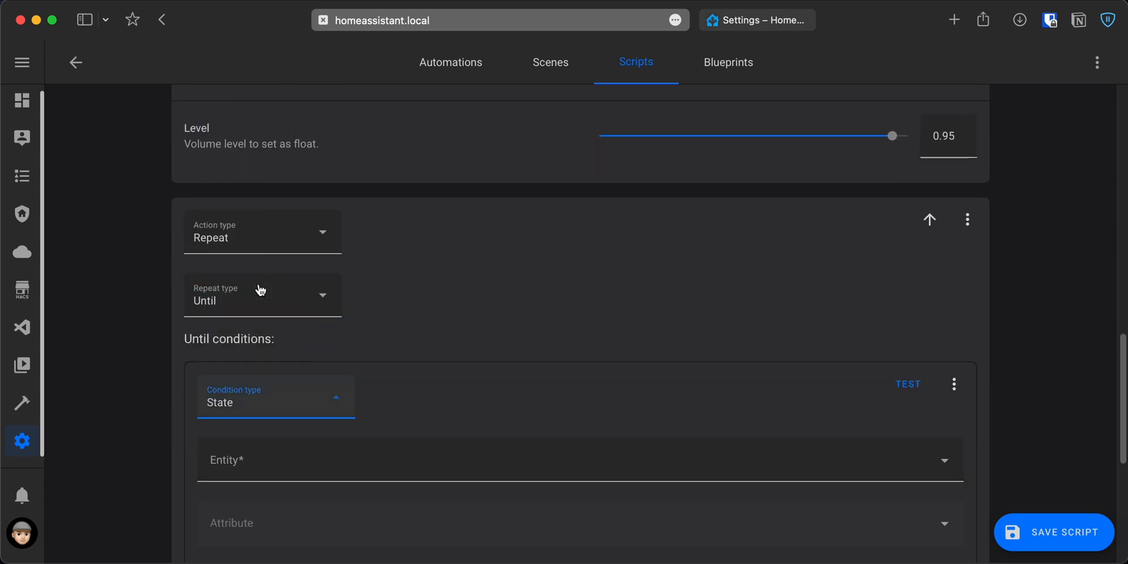
left_click(308, 456)
type("alarmo")
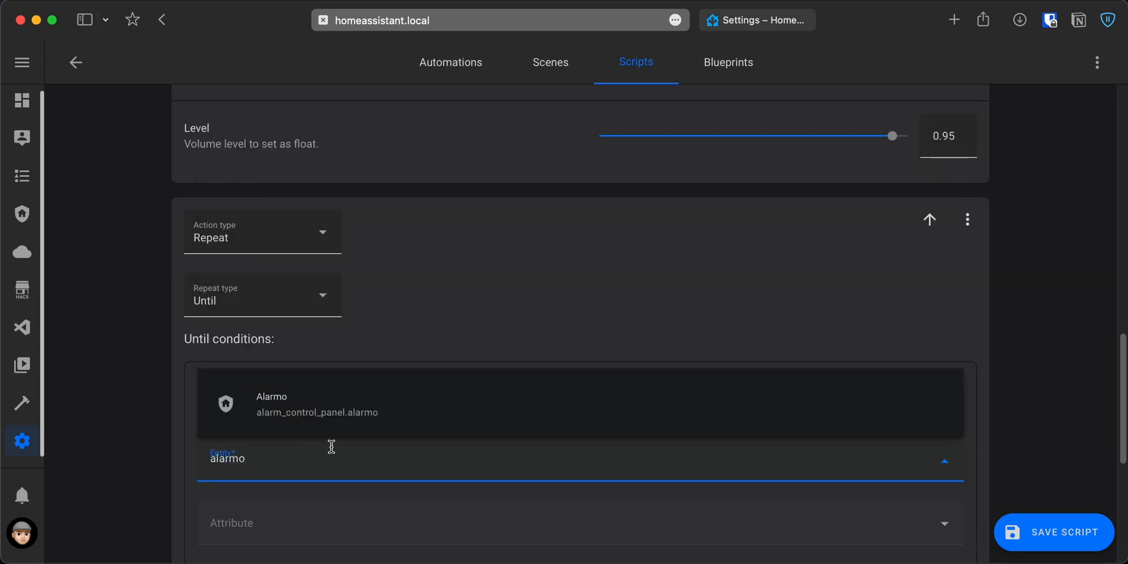
left_click(362, 408)
scroll(320, 468, "down", 4)
left_click(343, 406)
type("disarmed")
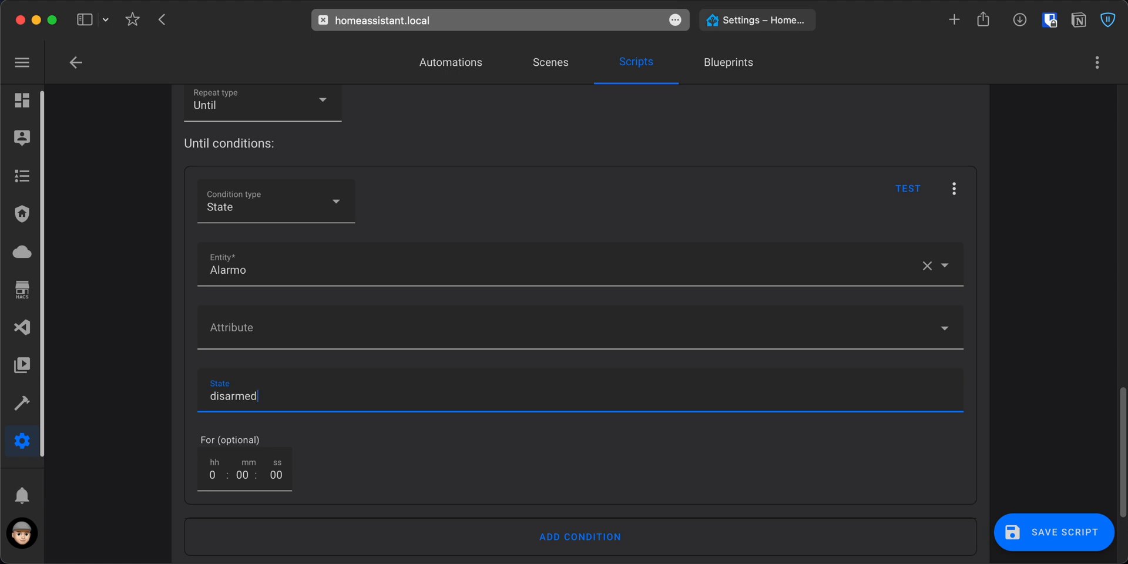
Add a Play media action inside the repeat block, with Living Room Speaker as its media player.
scroll(412, 505, "down", 3)
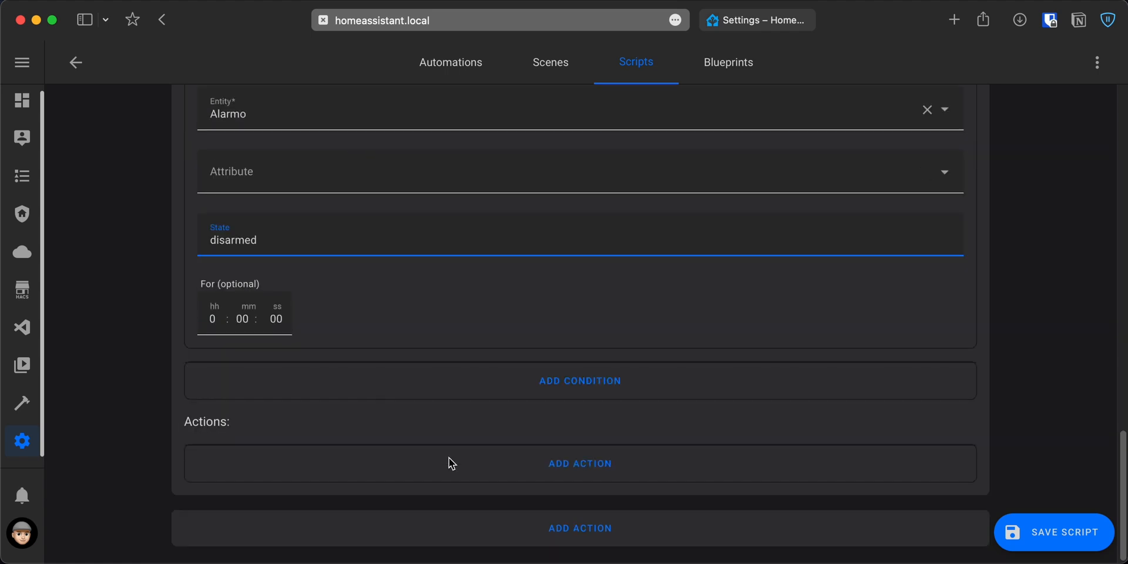
left_click(574, 479)
left_click(315, 284)
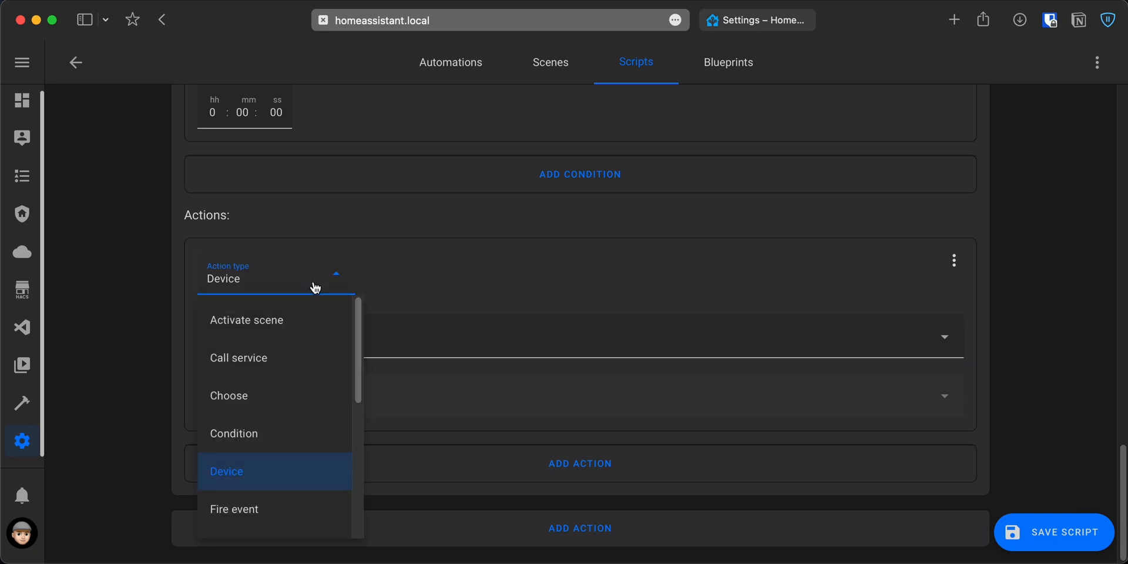
scroll(303, 372, "down", 4)
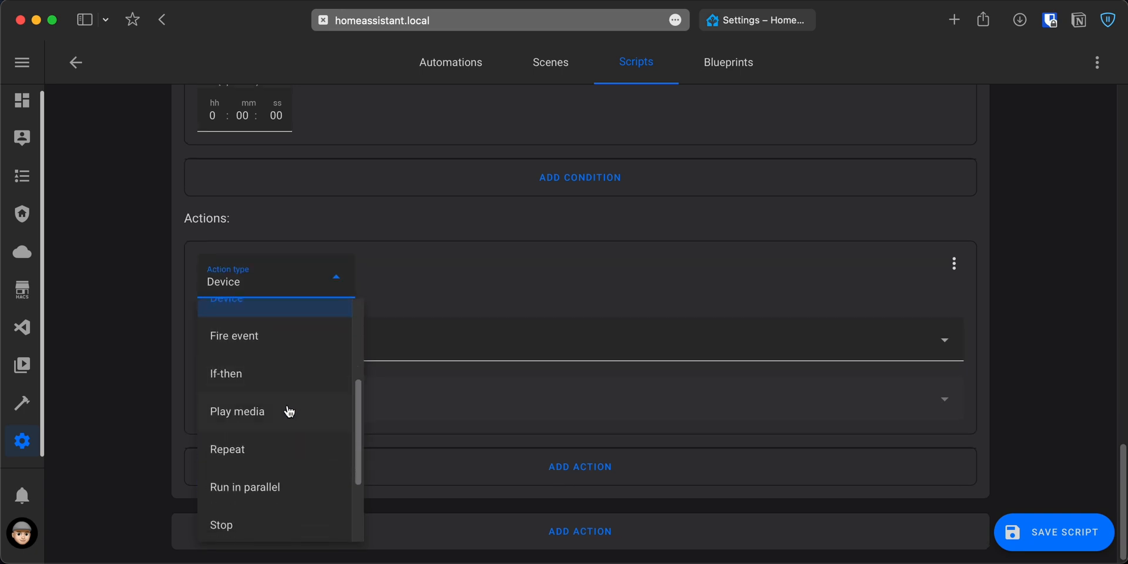
left_click(290, 404)
type("living")
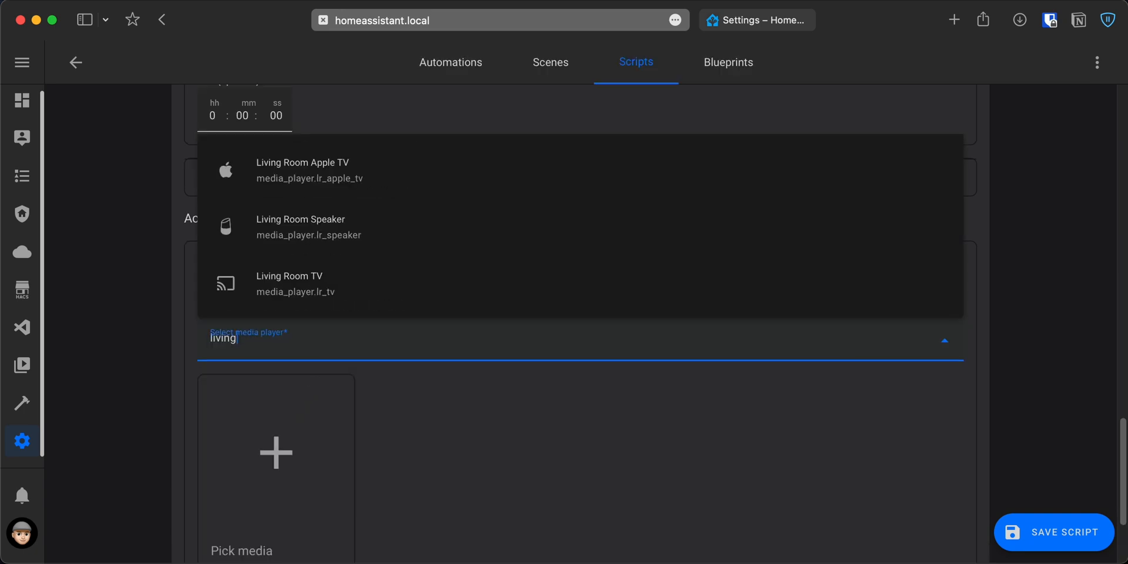
left_click(360, 251)
Upload Alarm Sound.mp3 from the Sound Effects folder to the local media and pick it for the Play media action.
scroll(361, 252, "down", 3)
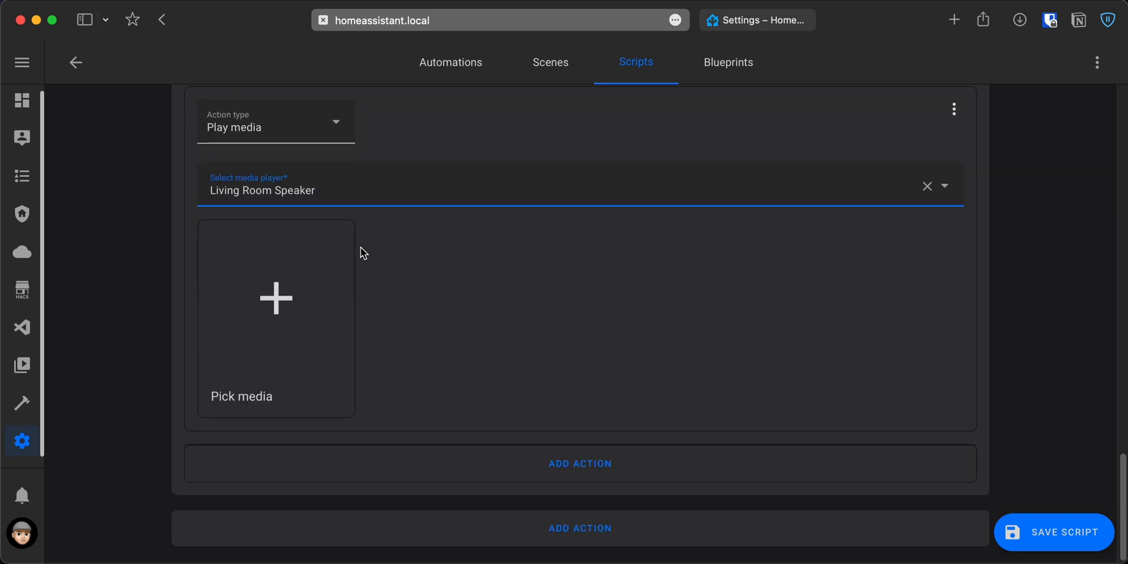
left_click(291, 304)
left_click(509, 260)
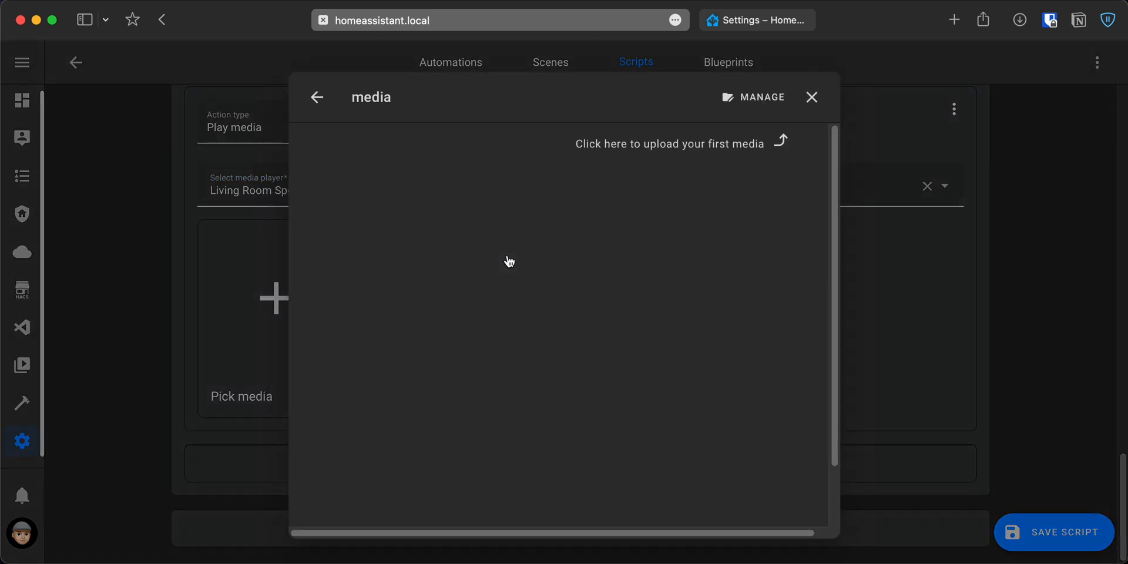
left_click(748, 105)
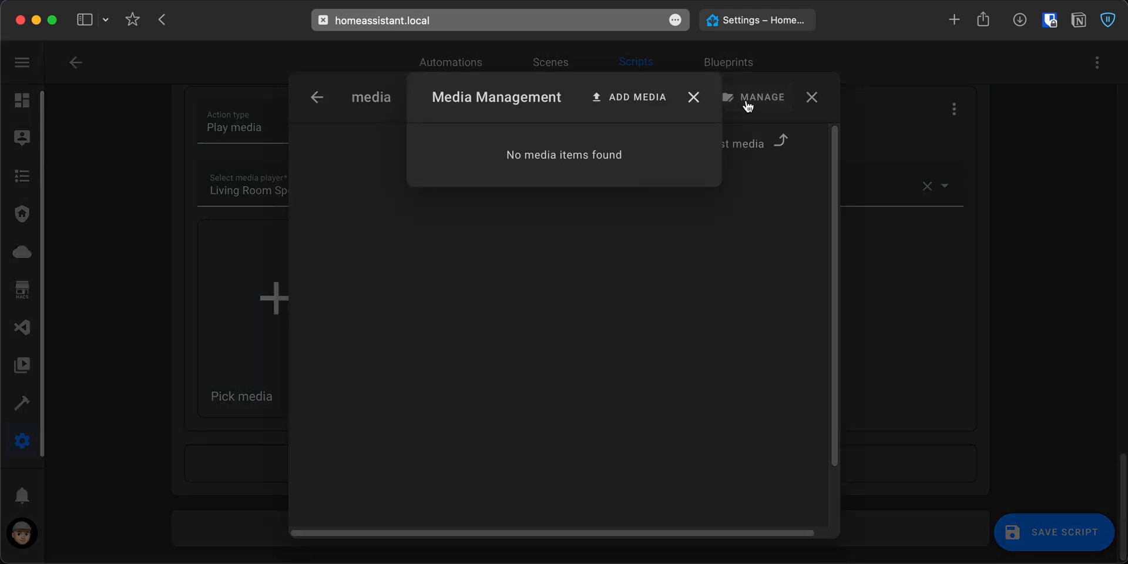
left_click(659, 100)
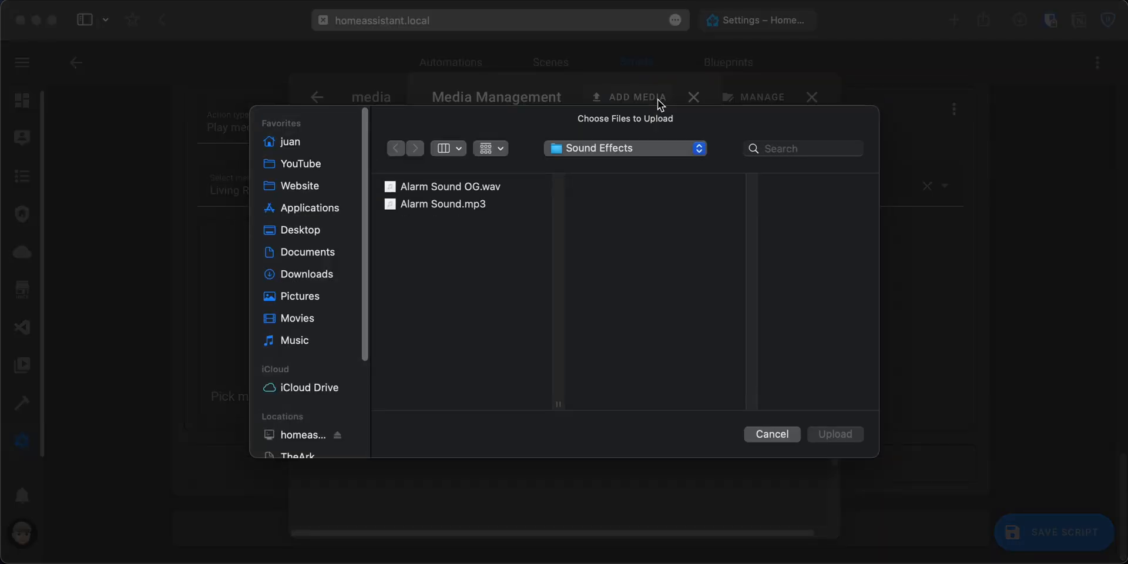
left_click(456, 211)
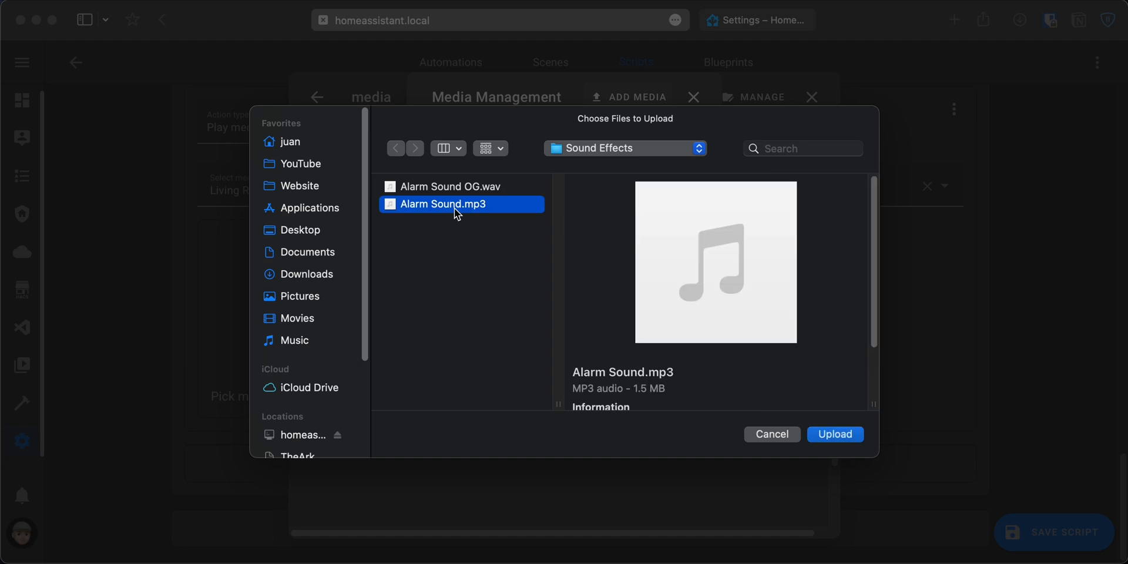
left_click(831, 437)
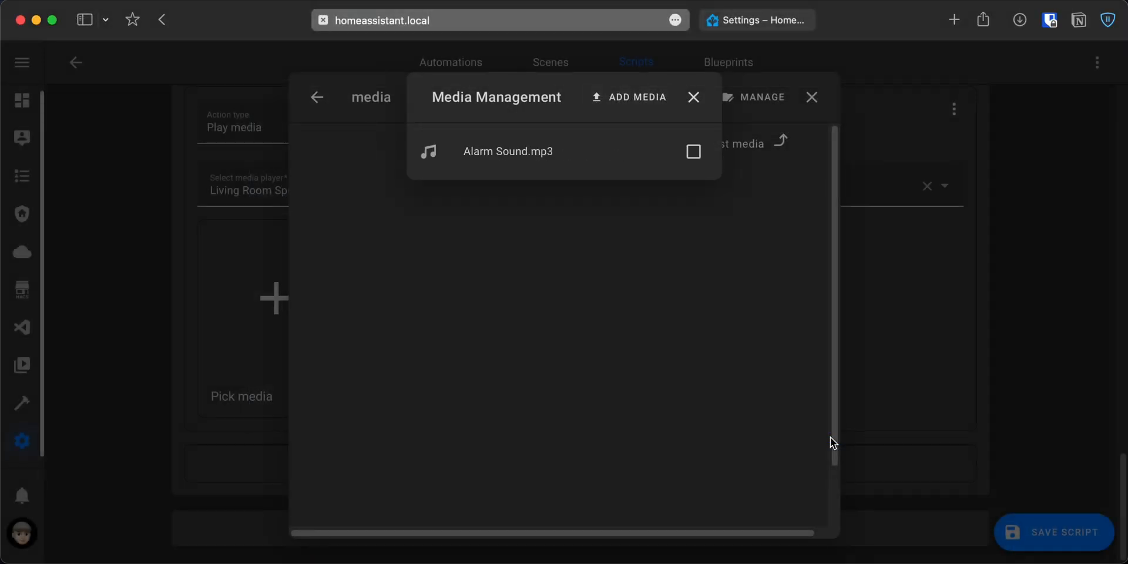
left_click(694, 101)
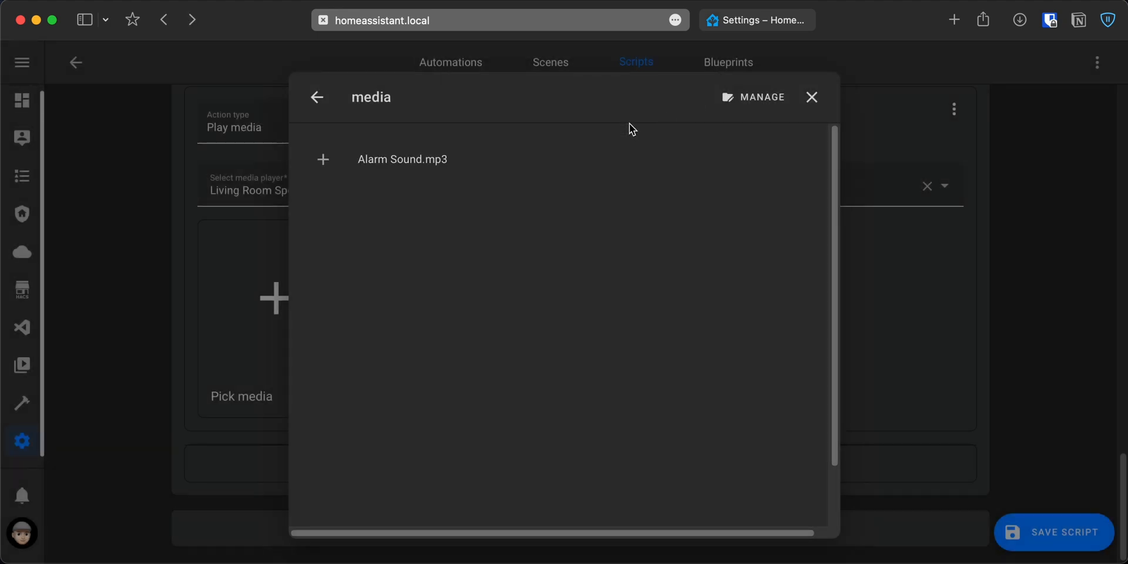
left_click(404, 157)
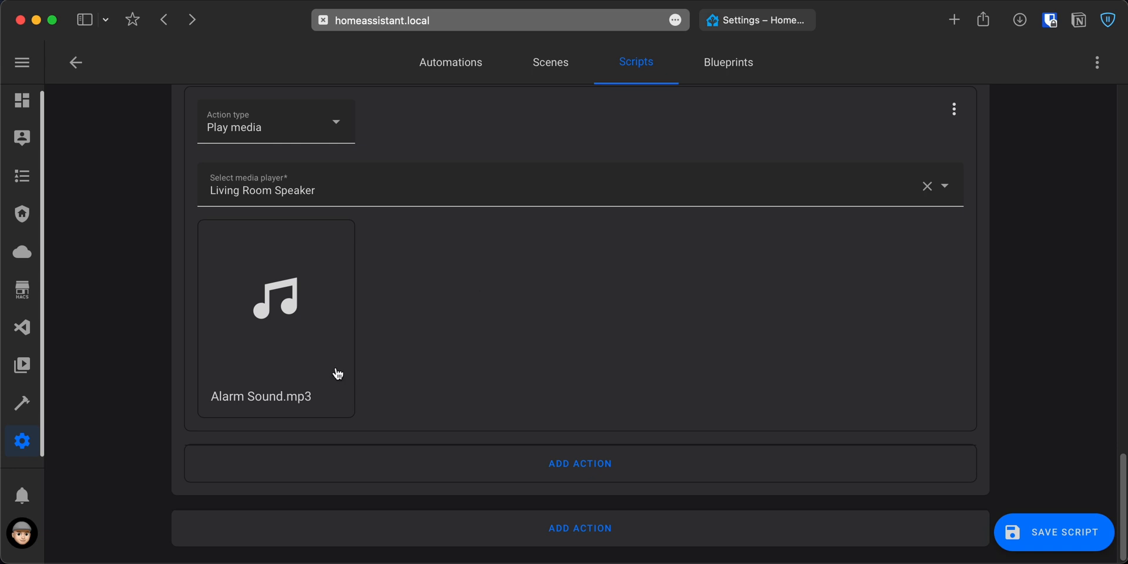
Add a Wait for a template action inside the repeat with {{ is_state("media_player.lr_speaker", "idle") }}, and save the script.
scroll(556, 479, "down", 3)
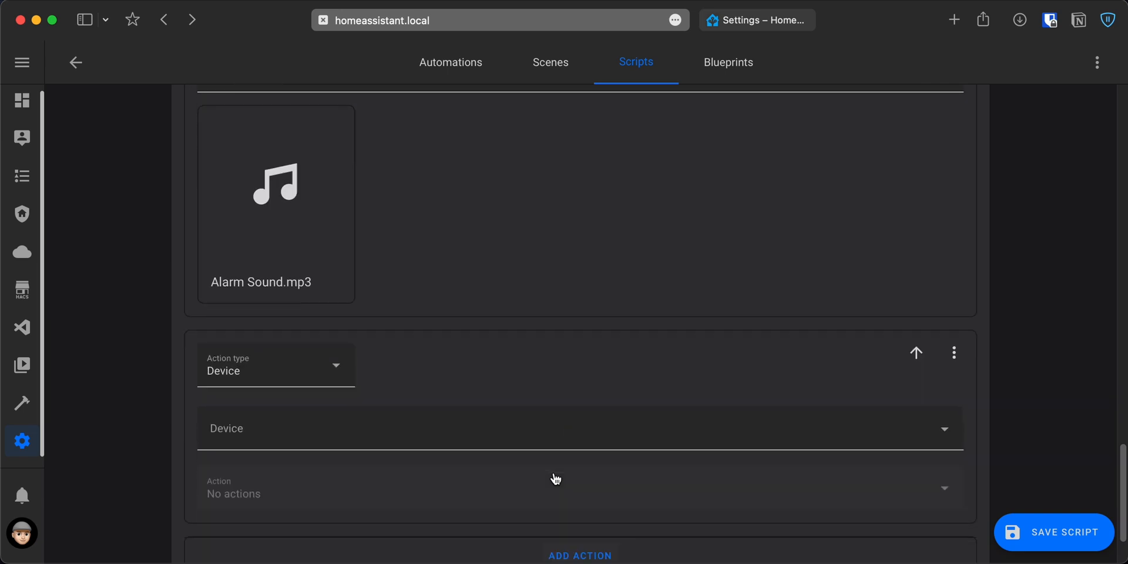
left_click(345, 370)
scroll(310, 287, "down", 2)
scroll(311, 286, "down", 3)
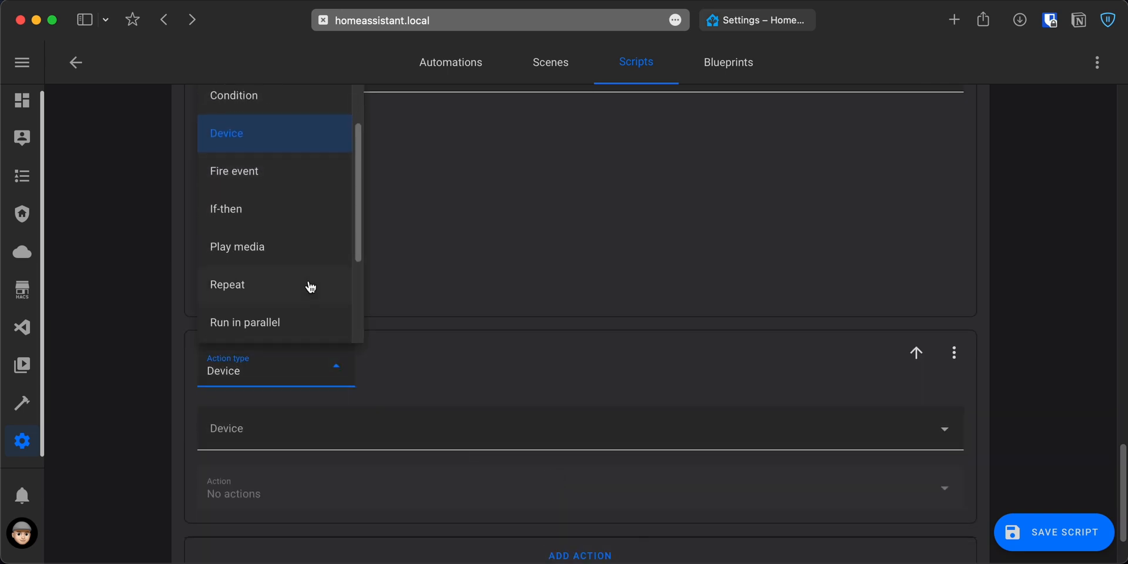
left_click(310, 280)
scroll(415, 325, "down", 2)
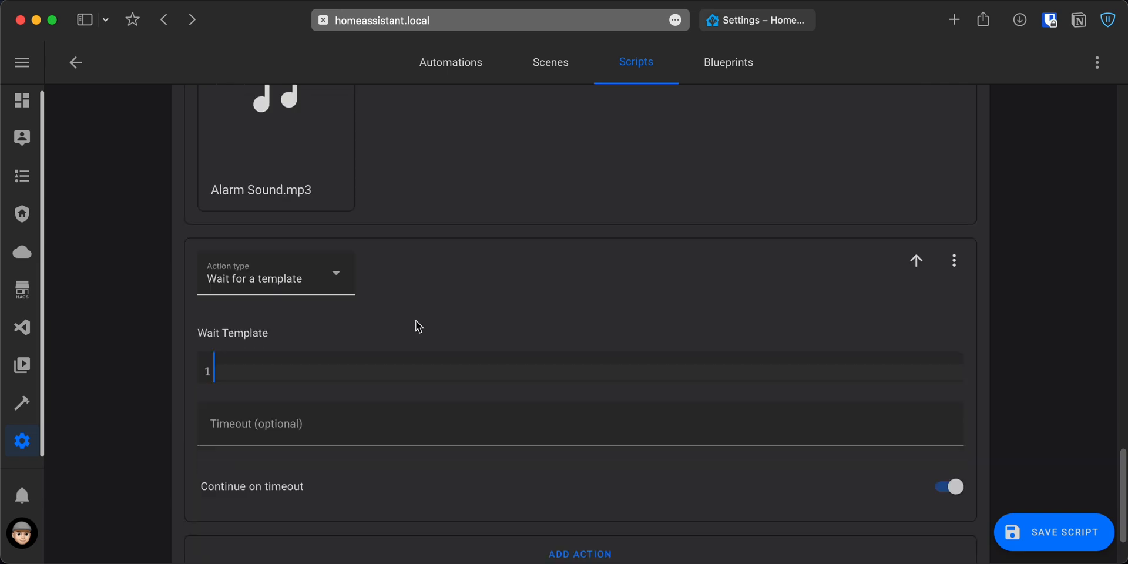
type("{{ is_state(\"media_player.lr_speaker\", \"idle\") }}")
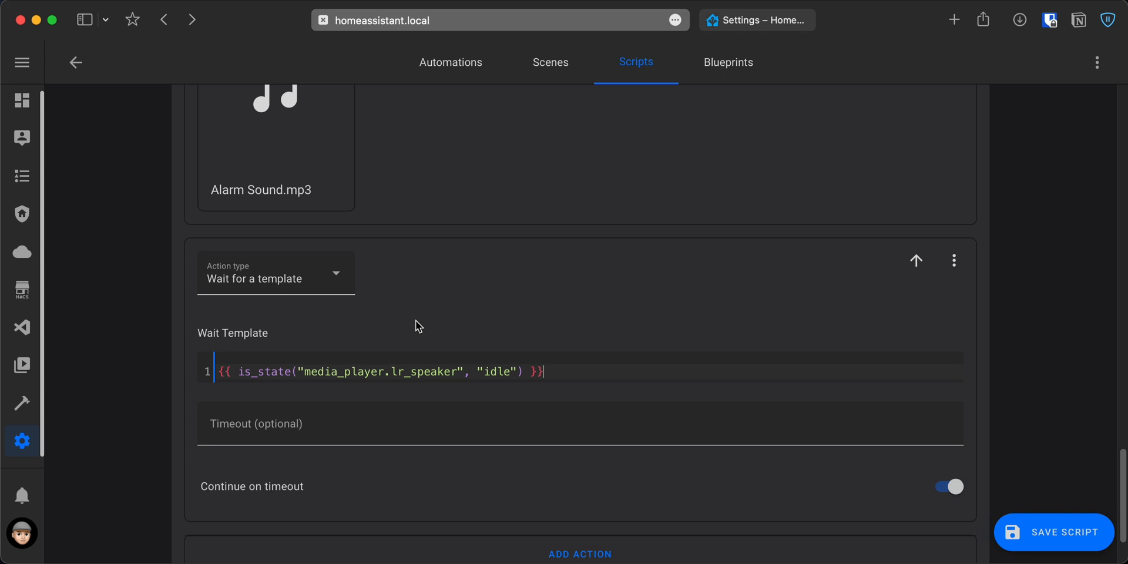
scroll(679, 549, "down", 2)
left_click(1073, 537)
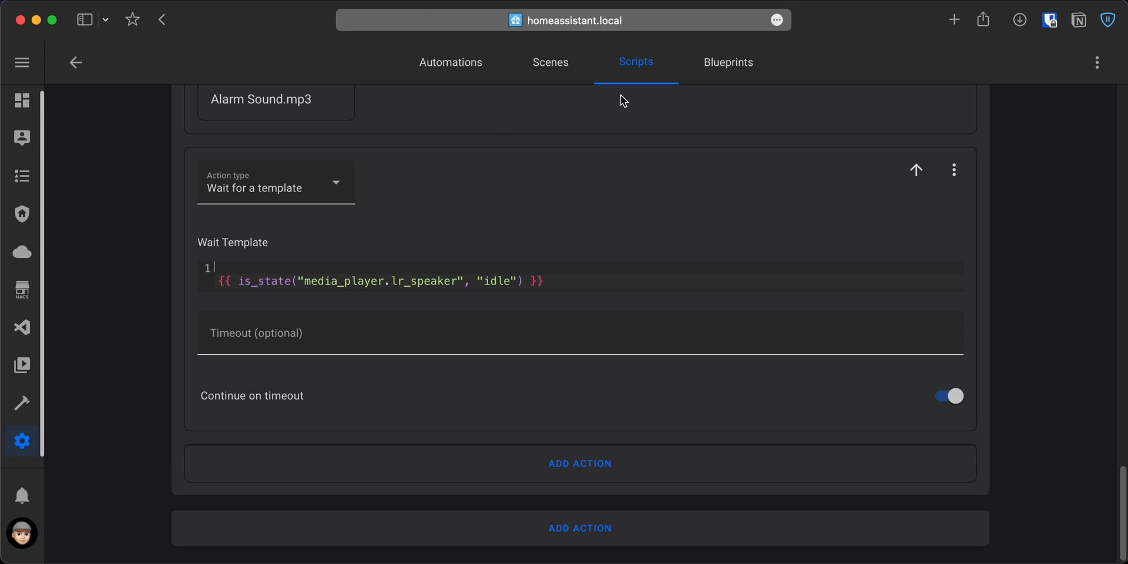
Create a new script and name it Stop Siren.
left_click(635, 76)
left_click(1037, 527)
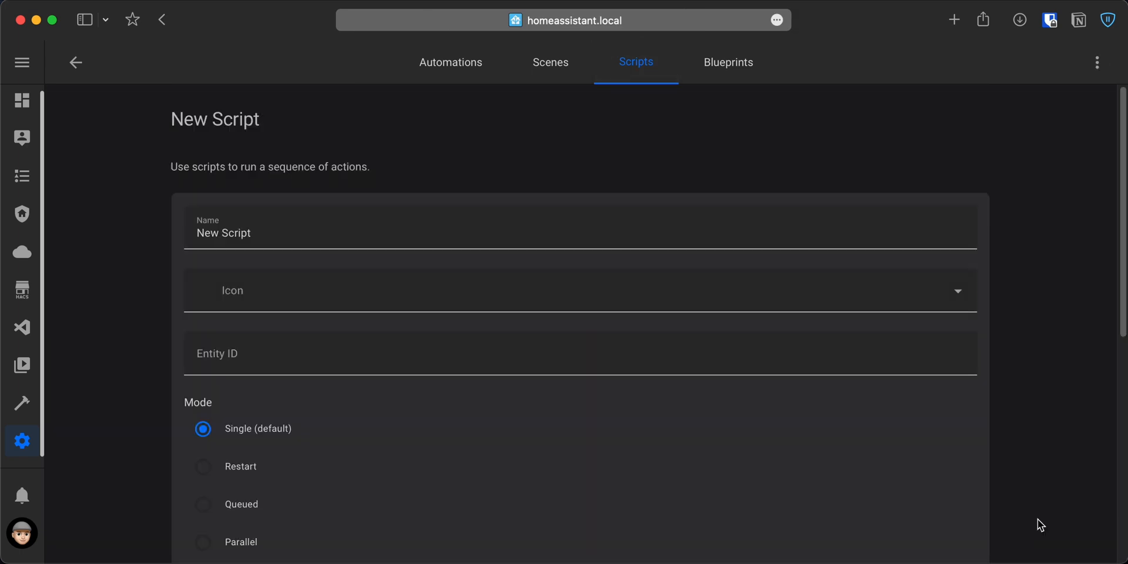
left_click(318, 222)
double_click(320, 222)
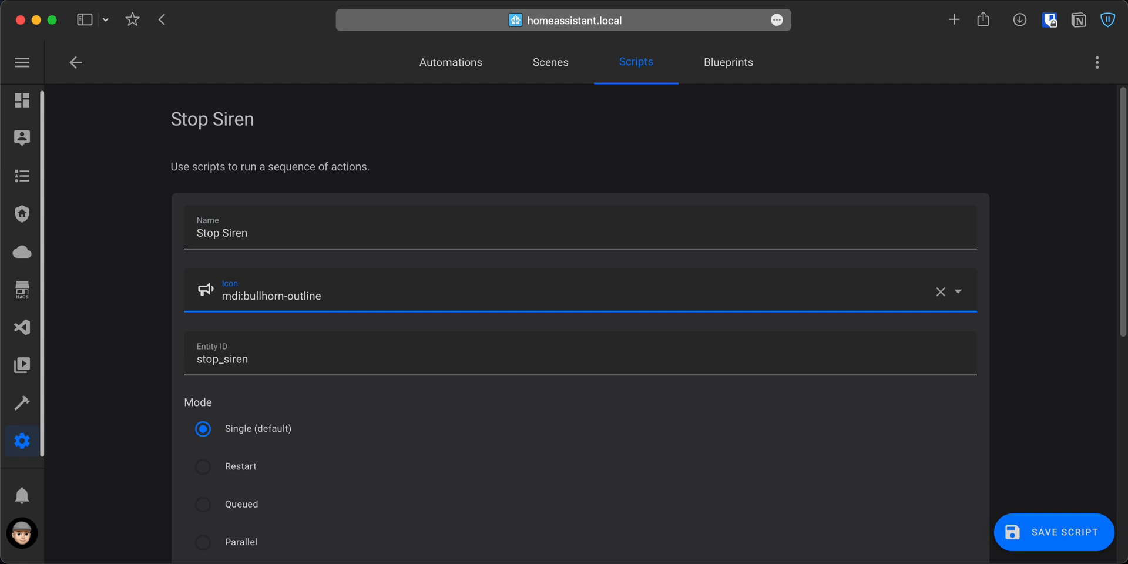
Set the script's first action to call the Media player: Turn off service on the Living Room Speaker entity.
scroll(580, 321, "down", 10)
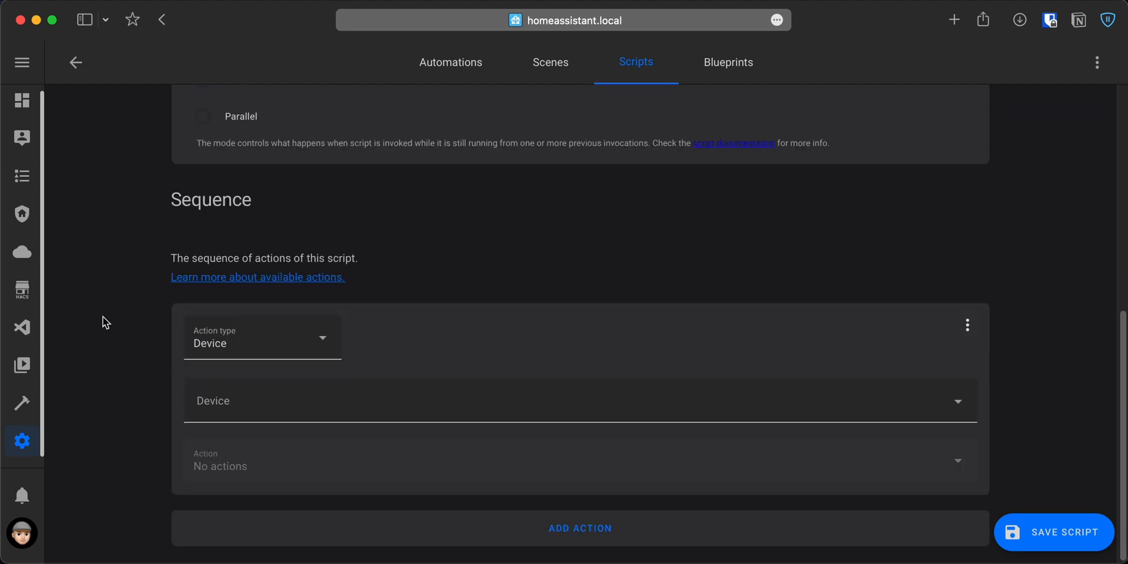
left_click(247, 345)
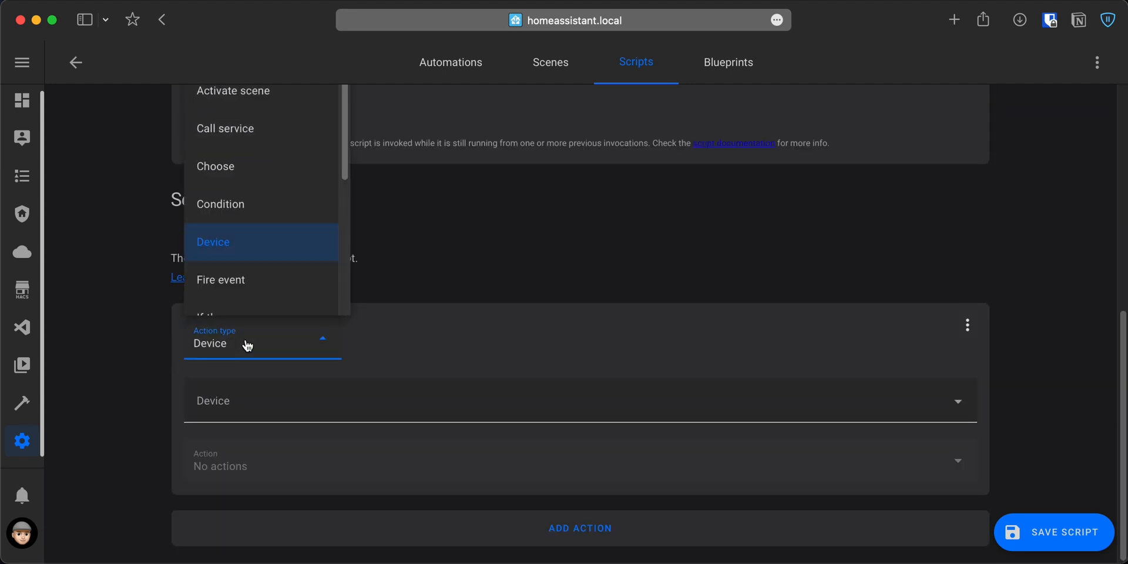
left_click(304, 145)
scroll(325, 330, "down", 2)
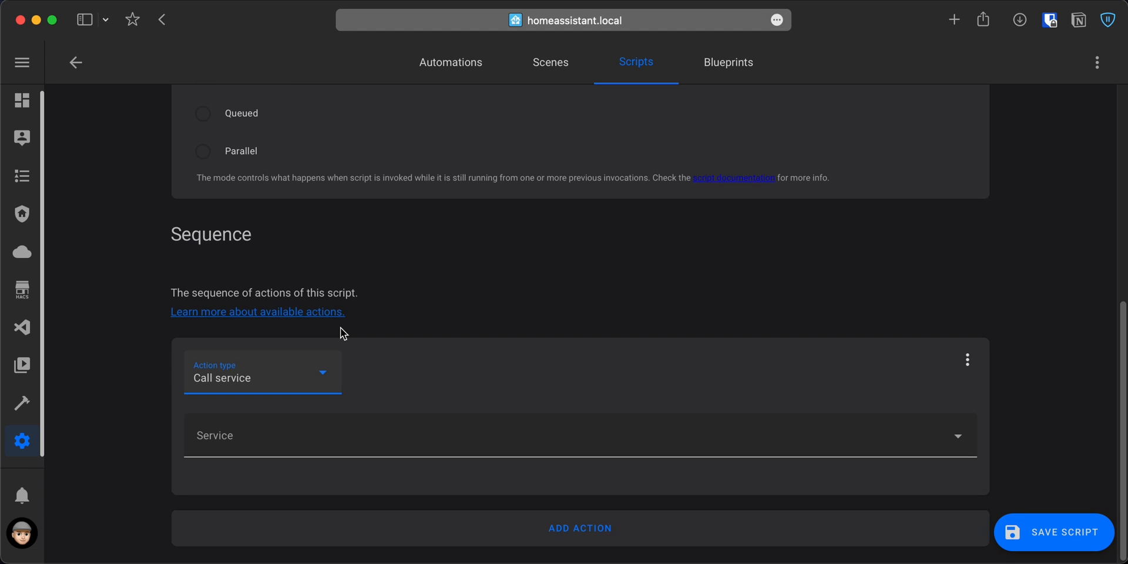
left_click(357, 452)
type("media player: turn off")
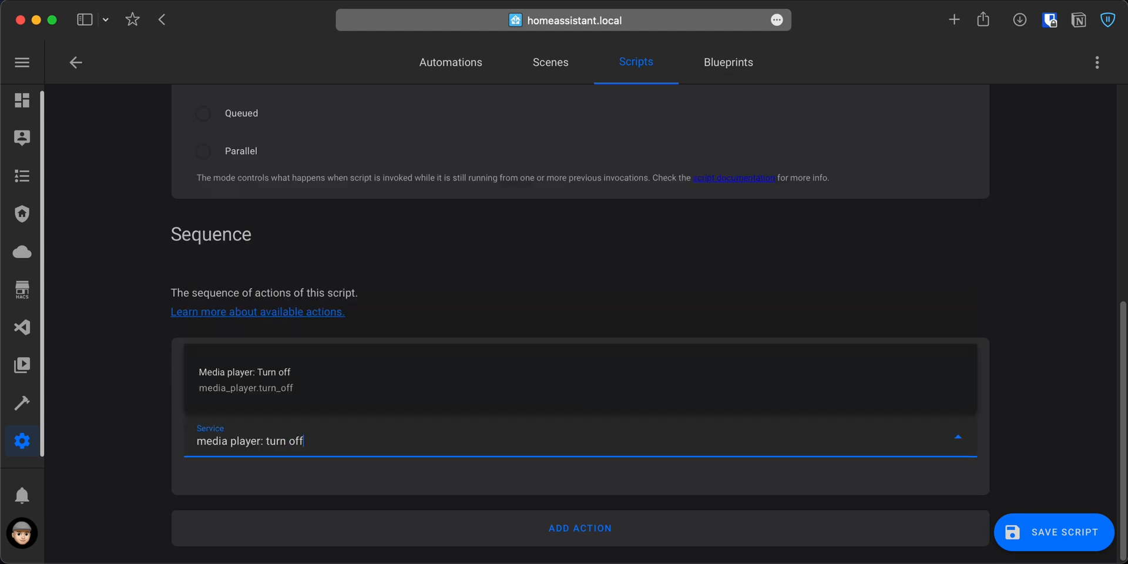
left_click(249, 391)
scroll(248, 394, "down", 3)
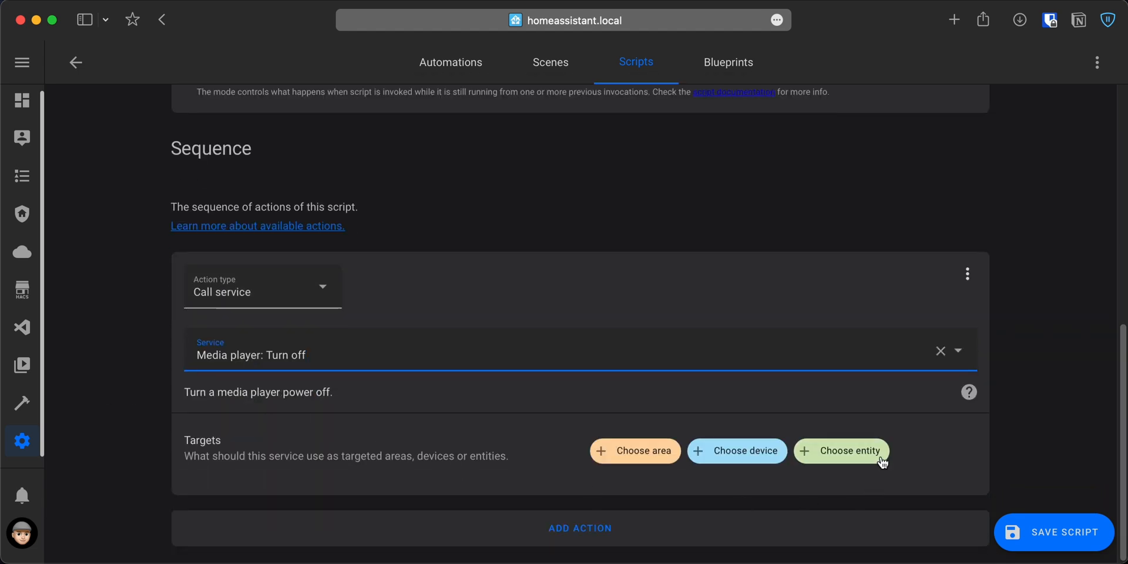
left_click(882, 462)
type("living")
left_click(824, 358)
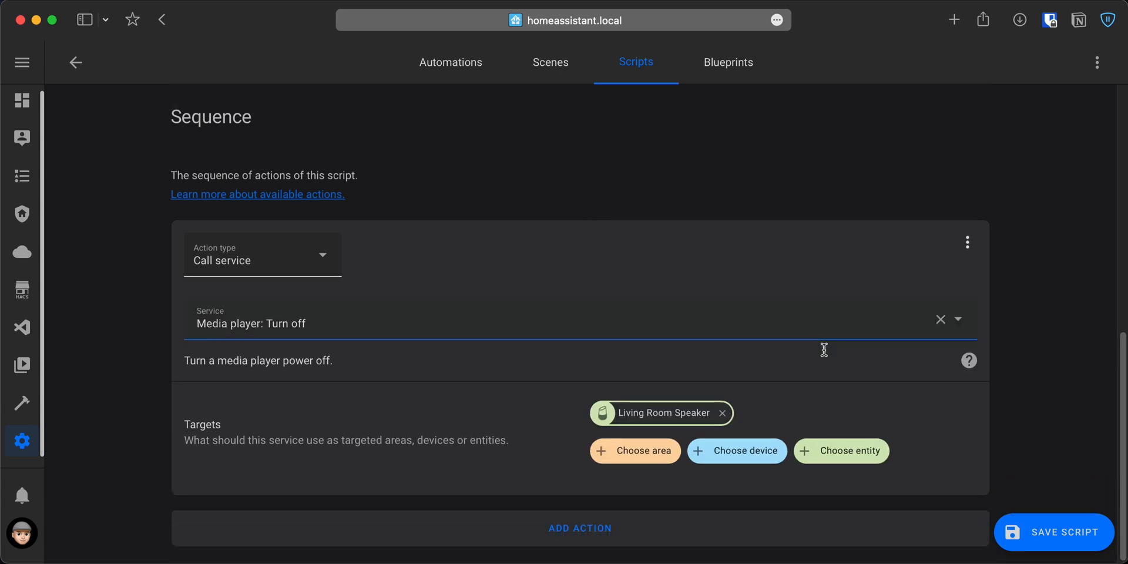
Add a second action to the script that calls the Media player: Set volume service.
left_click(594, 532)
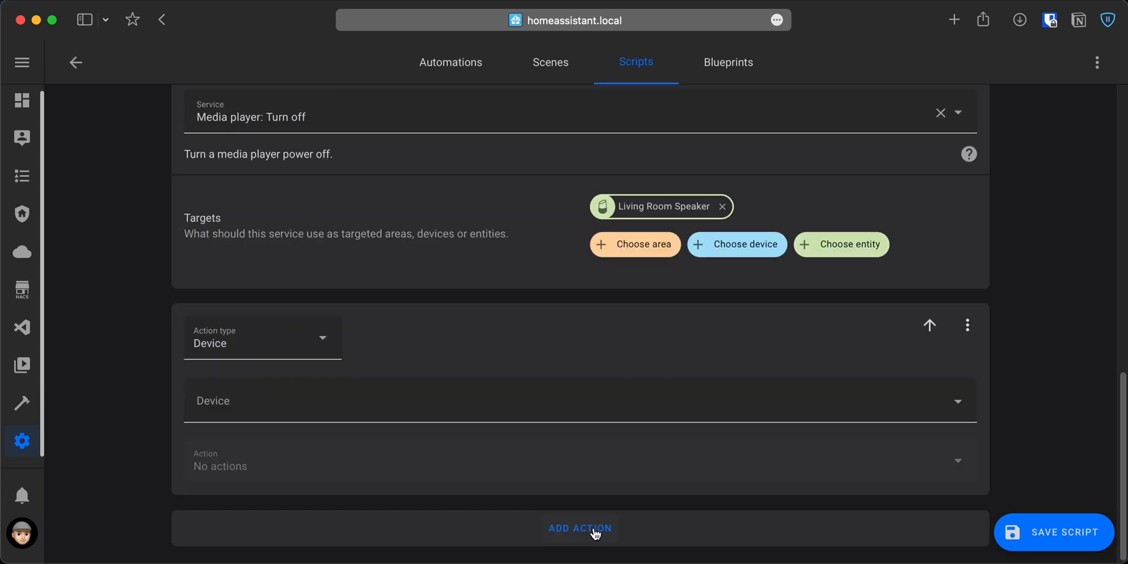
left_click(294, 353)
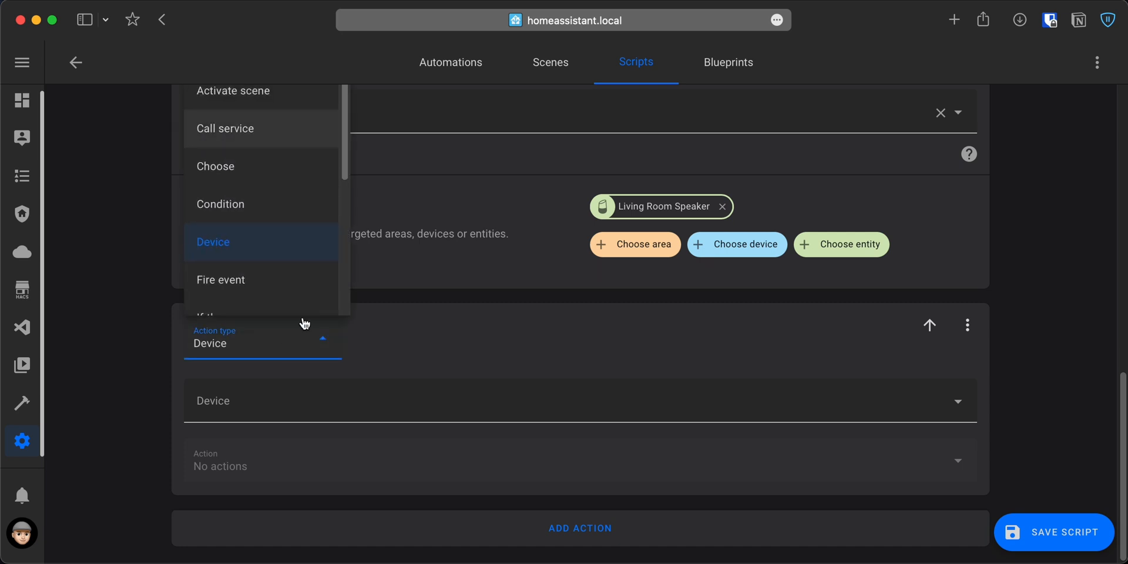
left_click(279, 144)
scroll(289, 353, "down", 1)
left_click(282, 433)
type("media player: set")
left_click(291, 387)
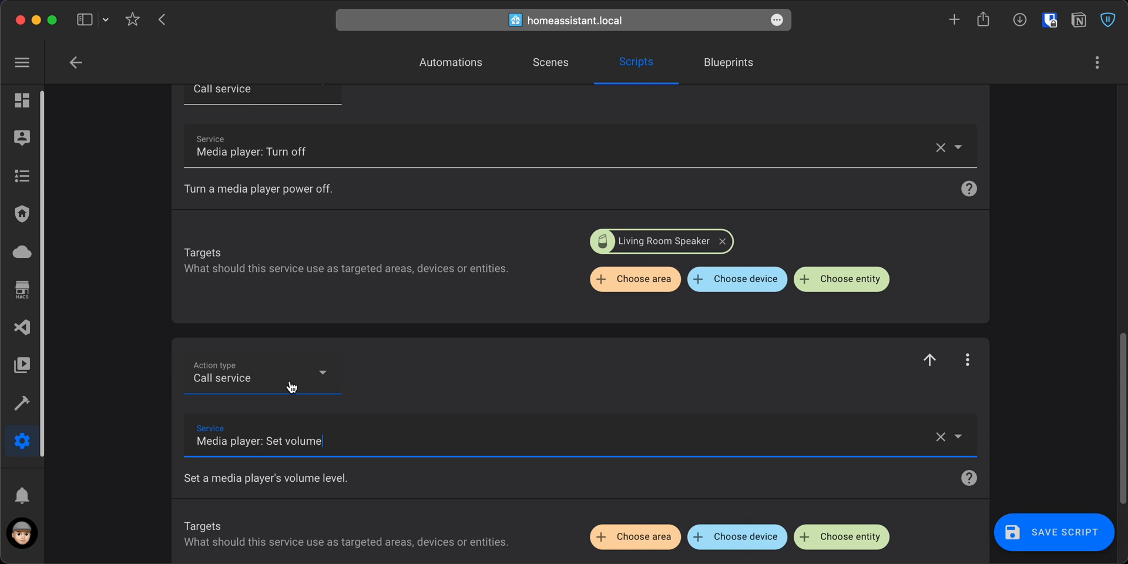
Target the Set volume action at the Living Room Speaker entity with a level of 0.44, and save the script.
scroll(292, 388, "down", 3)
left_click(833, 385)
type("livin")
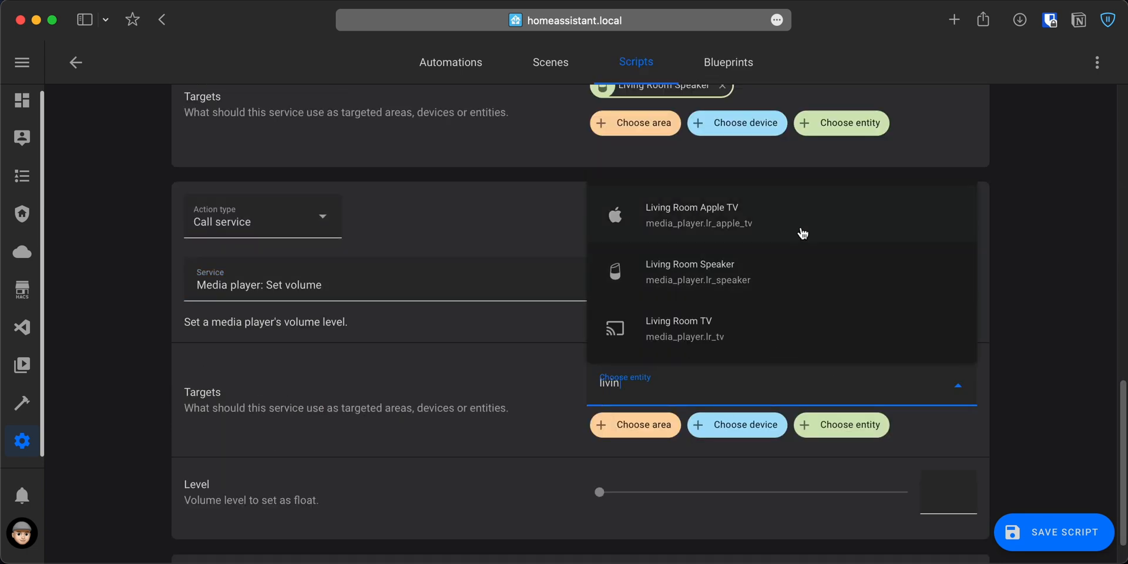
left_click(798, 272)
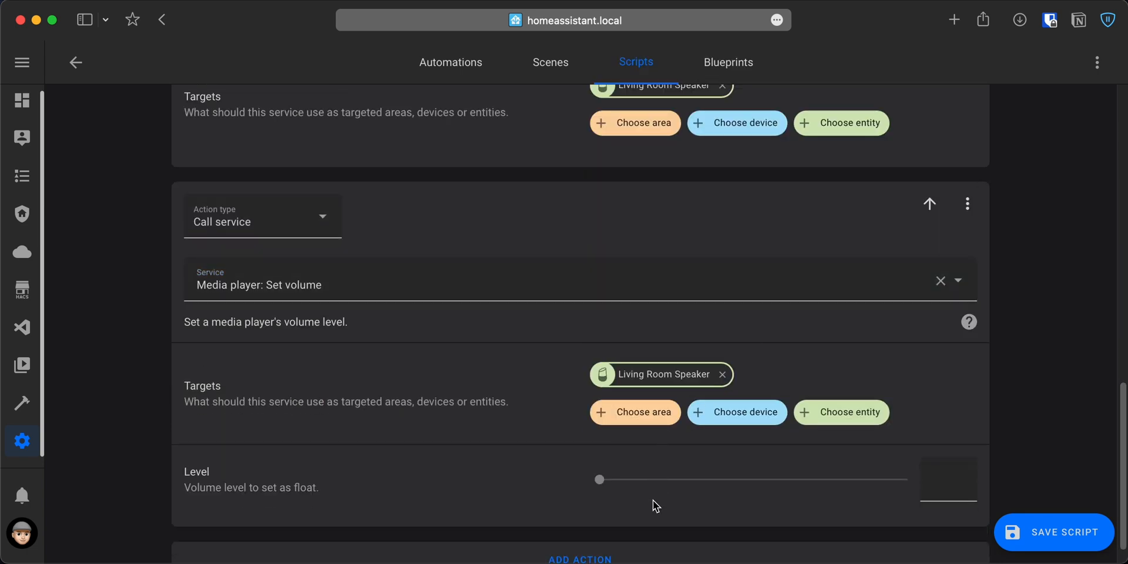
left_click_drag(599, 480, 736, 489)
scroll(736, 489, "down", 1)
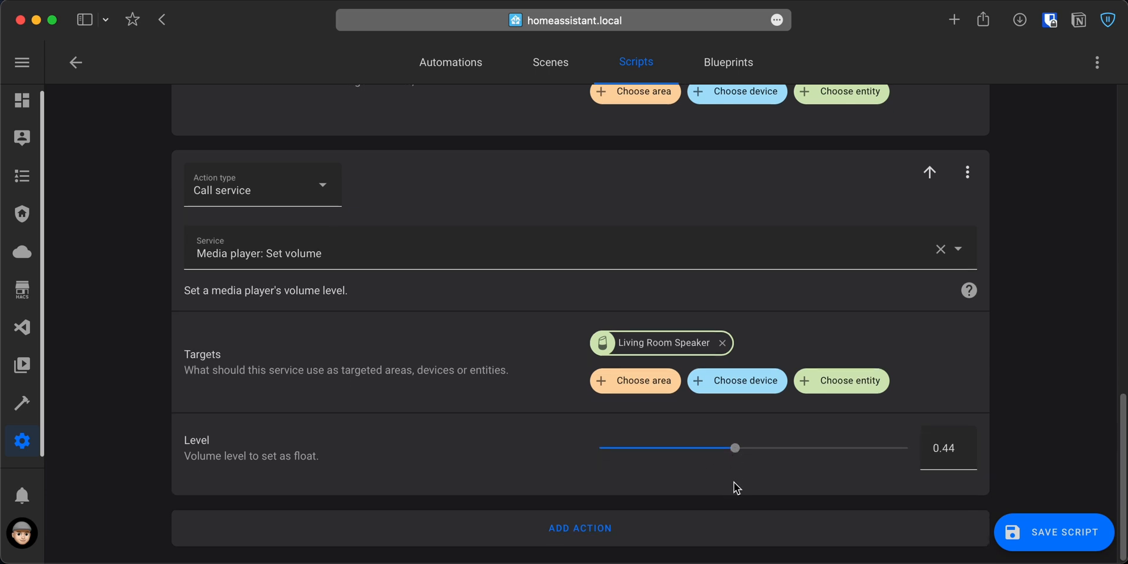
left_click(1046, 529)
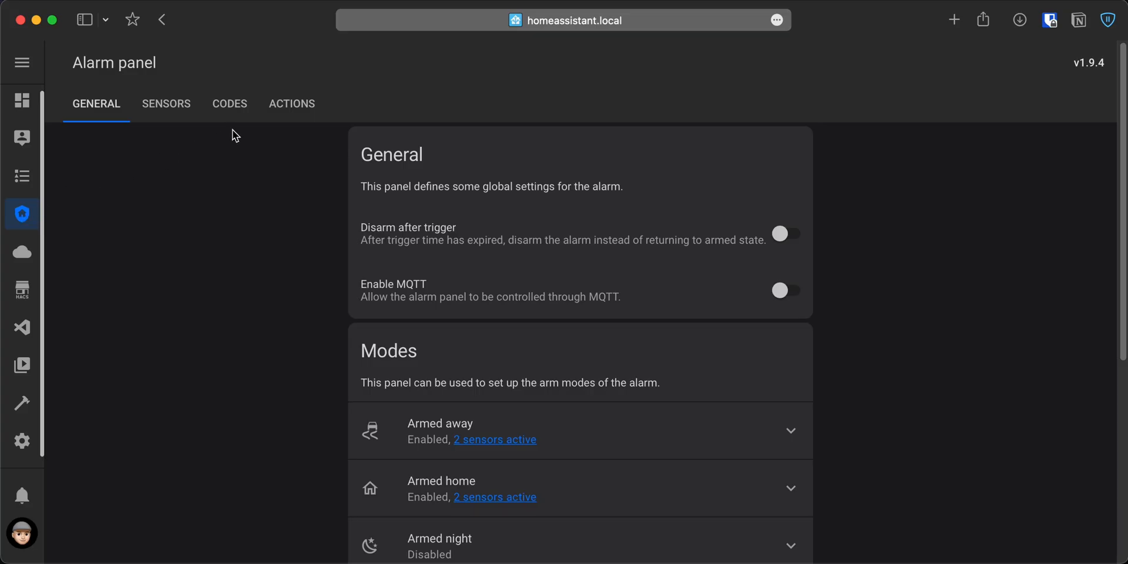
Start a new action in the Alarmo panel for the event "Alarm is triggered", limited to the Away mode.
left_click(297, 103)
scroll(277, 276, "down", 3)
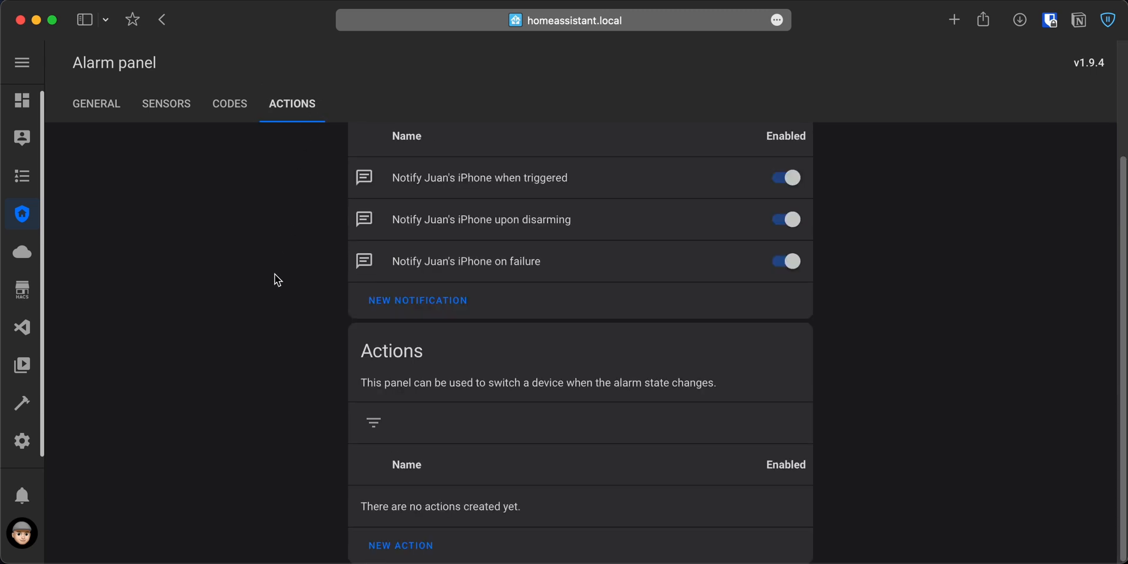
left_click(392, 545)
left_click(480, 327)
type("tri")
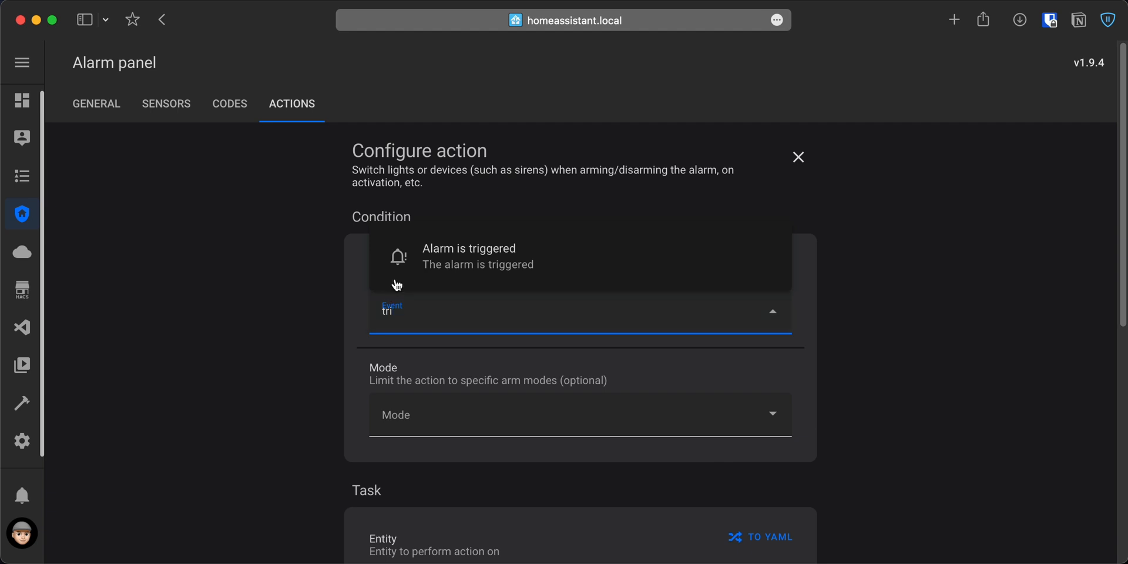
left_click(438, 264)
left_click(412, 414)
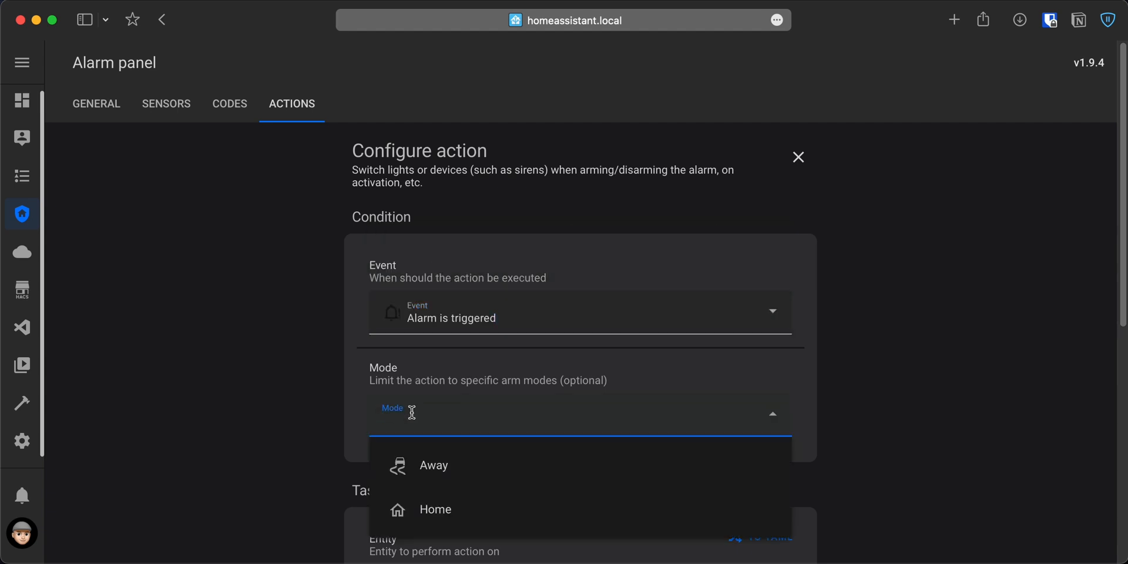
left_click(426, 464)
scroll(294, 470, "down", 5)
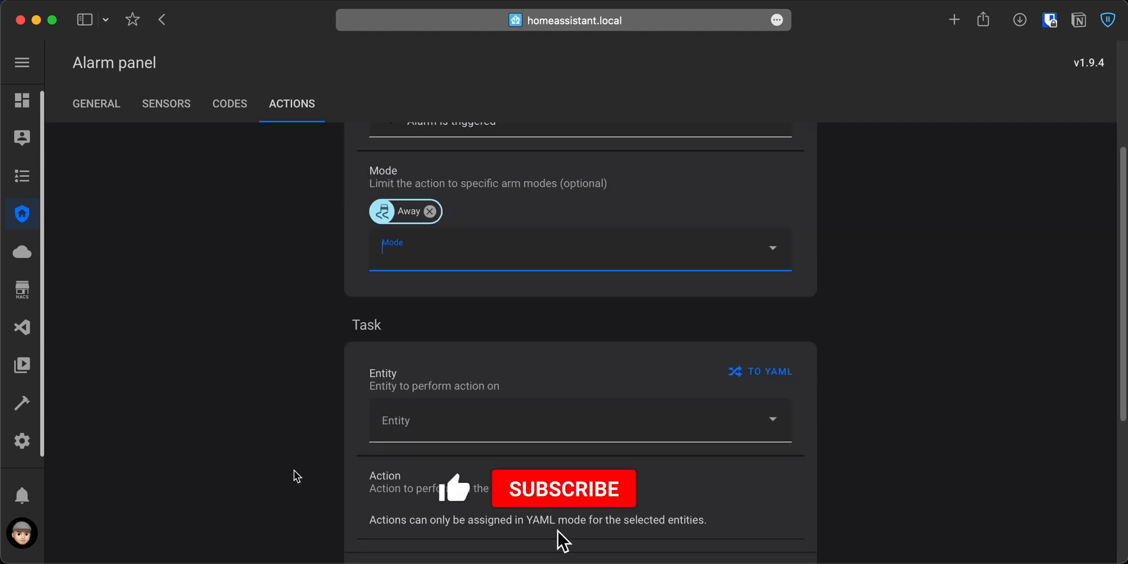